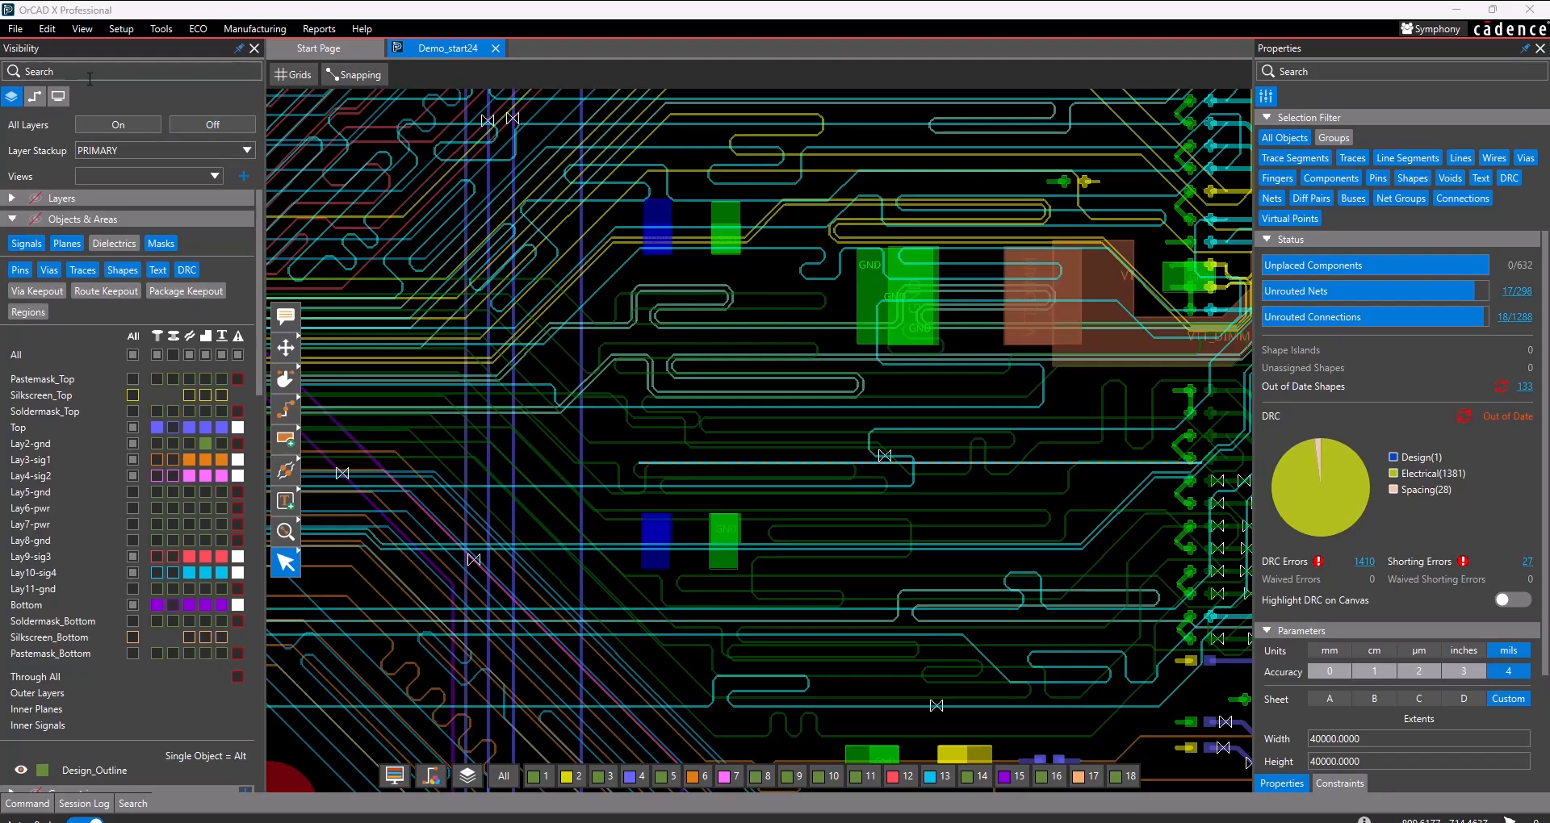
- Show the Analysis Workflows panel and switch it from the design setup to the Impedance Workflow
click(83, 29)
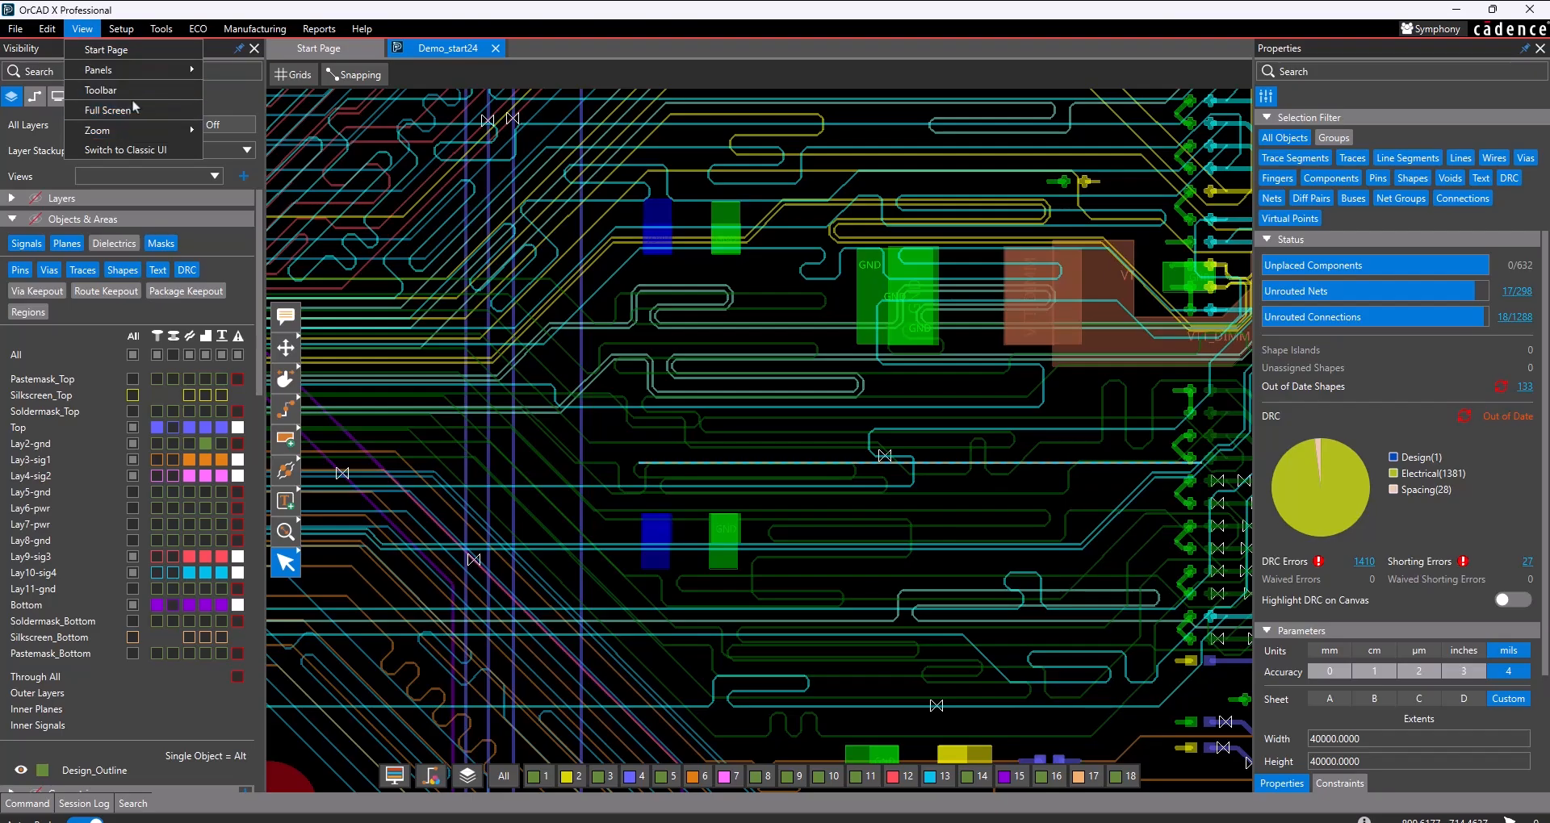
mouse_move(169, 71)
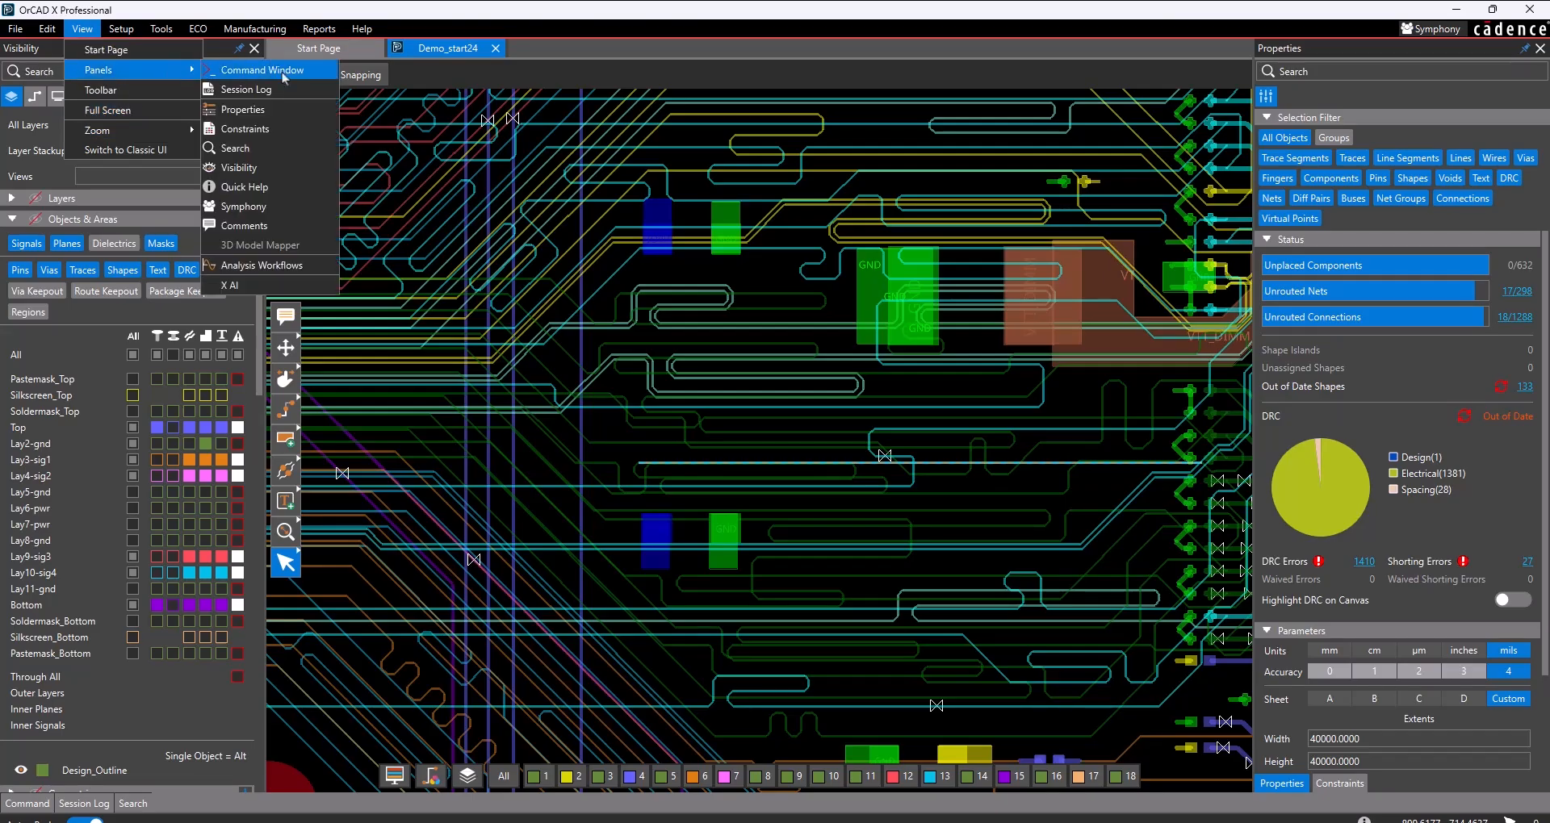
click(302, 270)
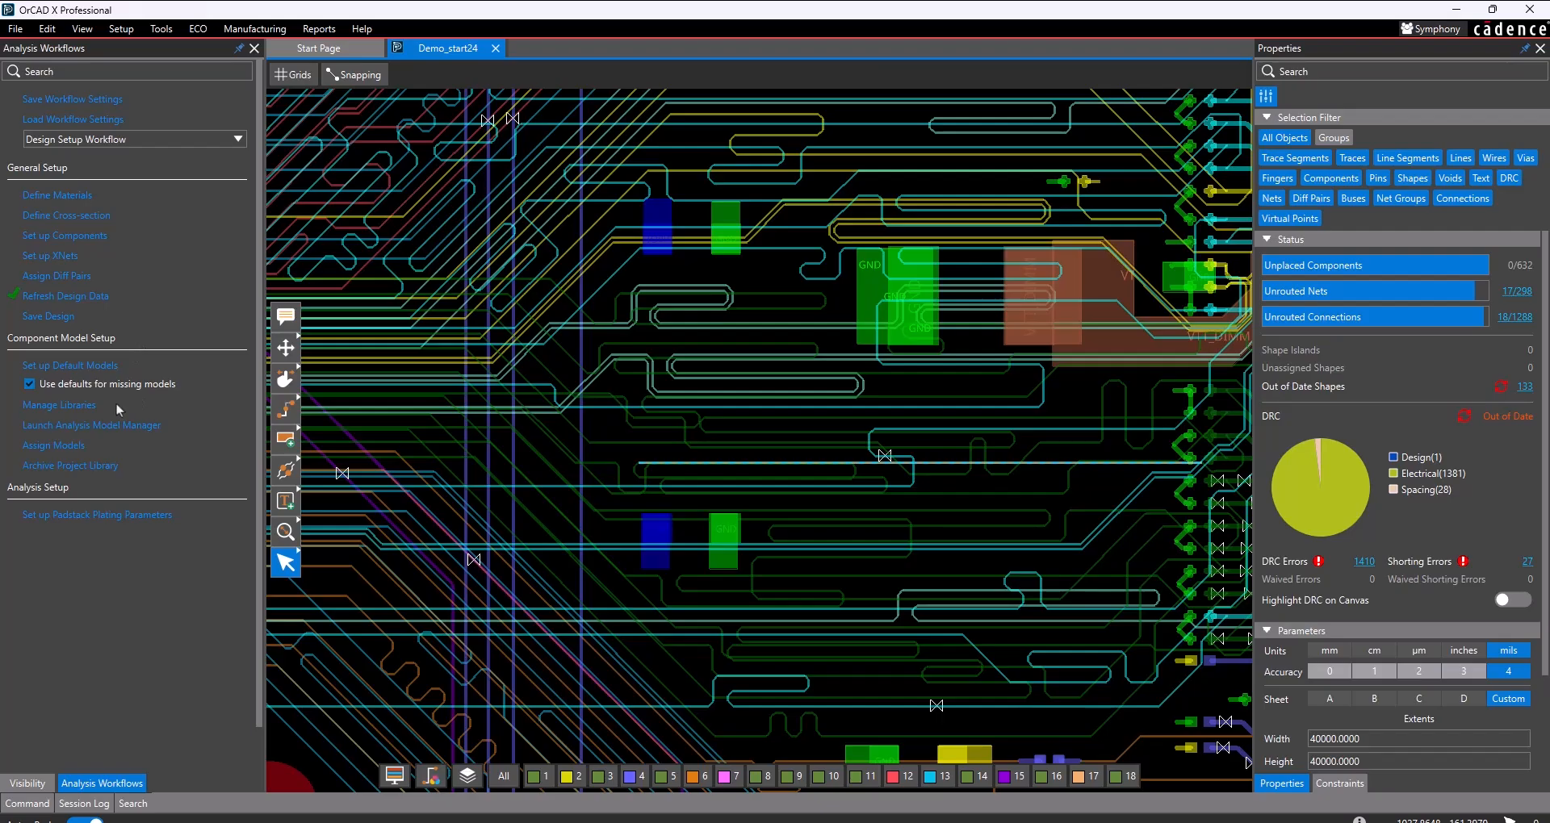
drag(98, 55, 174, 61)
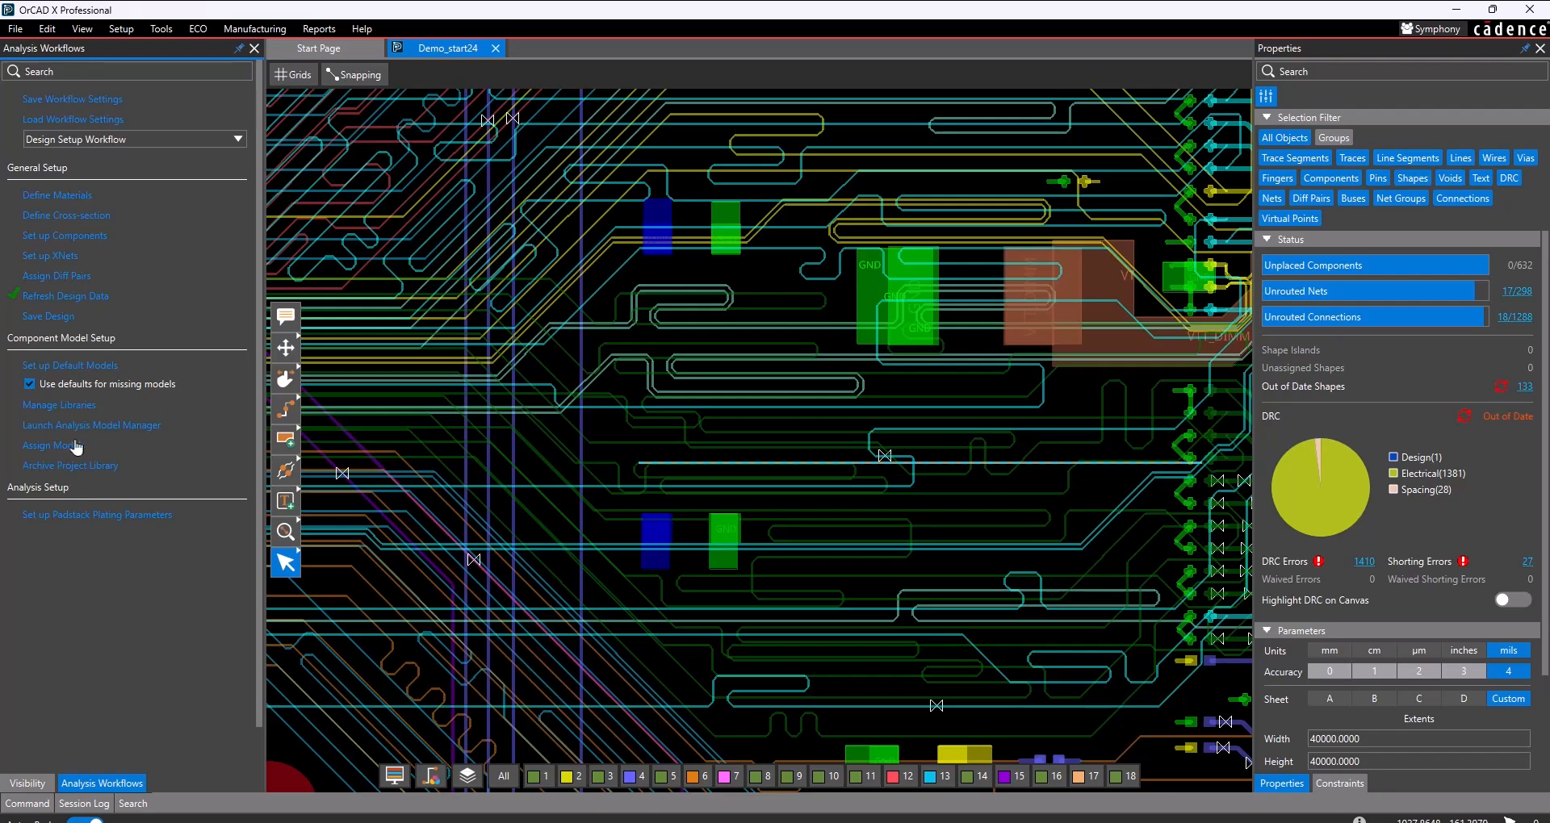
click(133, 143)
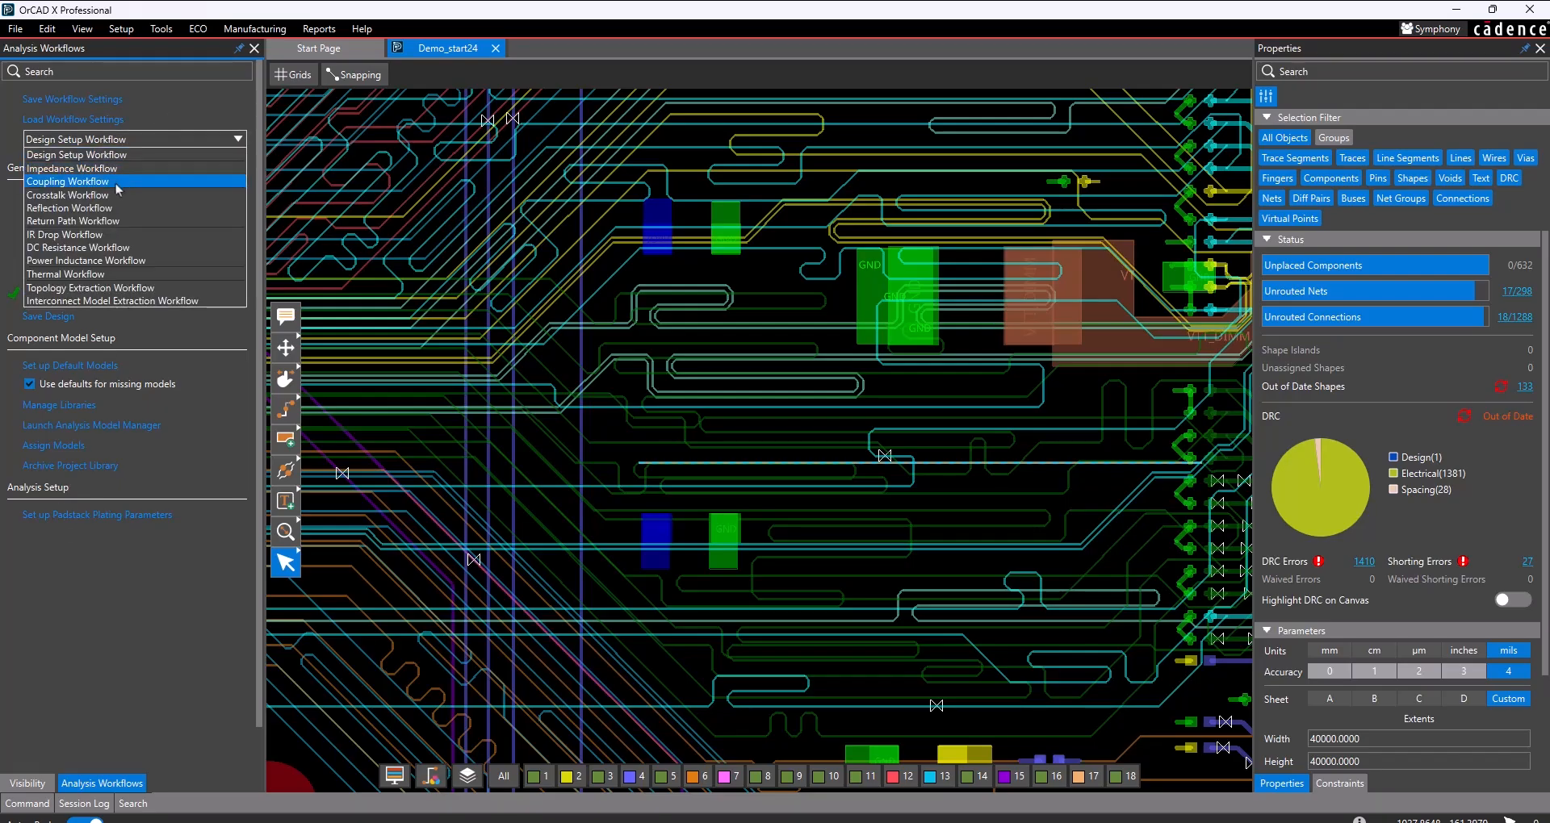
click(118, 170)
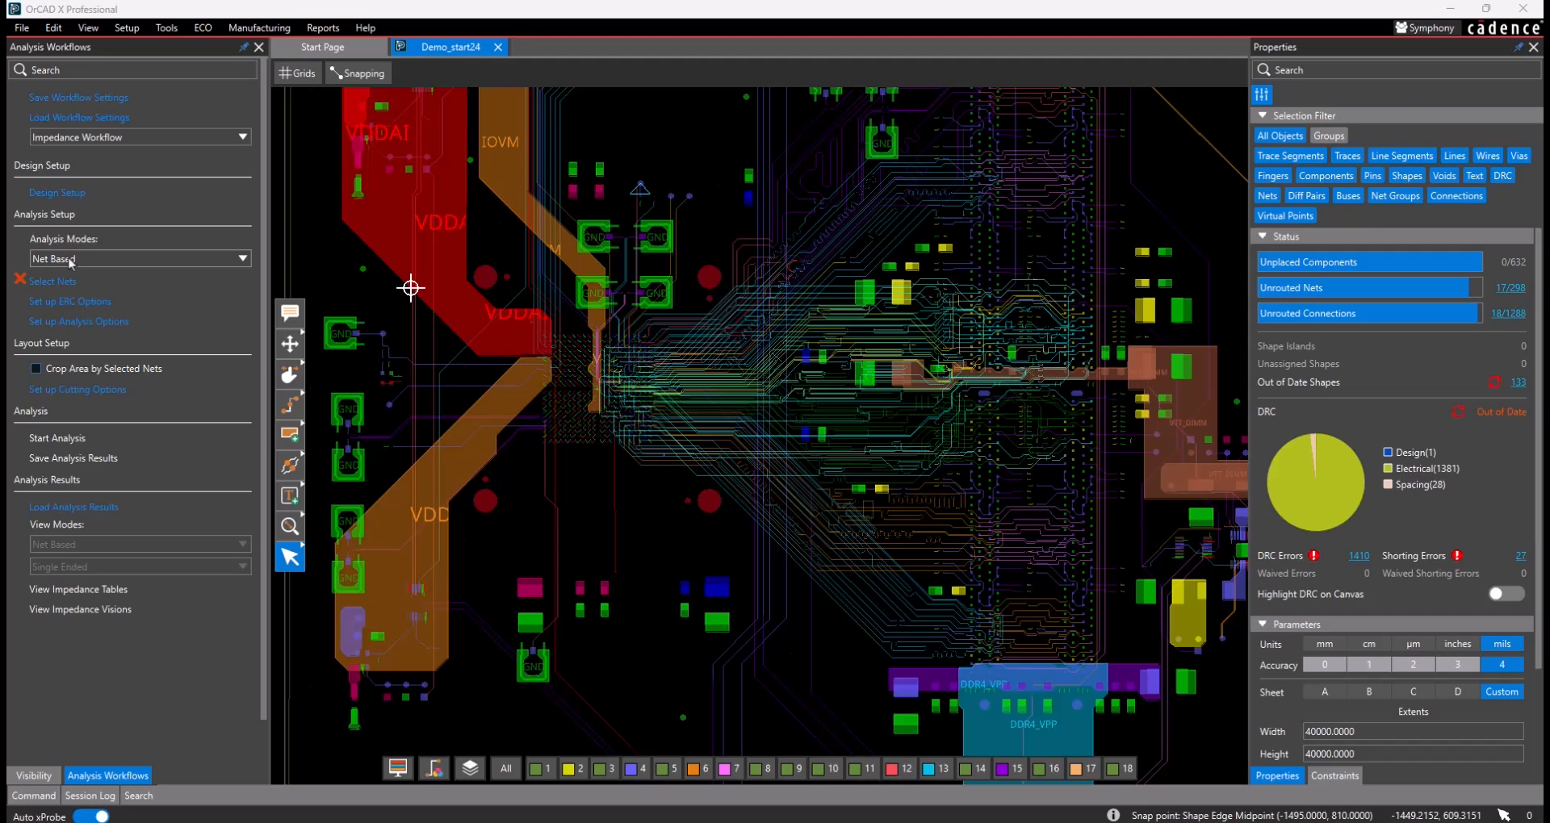
- Keep the analysis mode Net Based, start selecting nets and list the available nets in the Hierarchical view
click(232, 266)
click(235, 243)
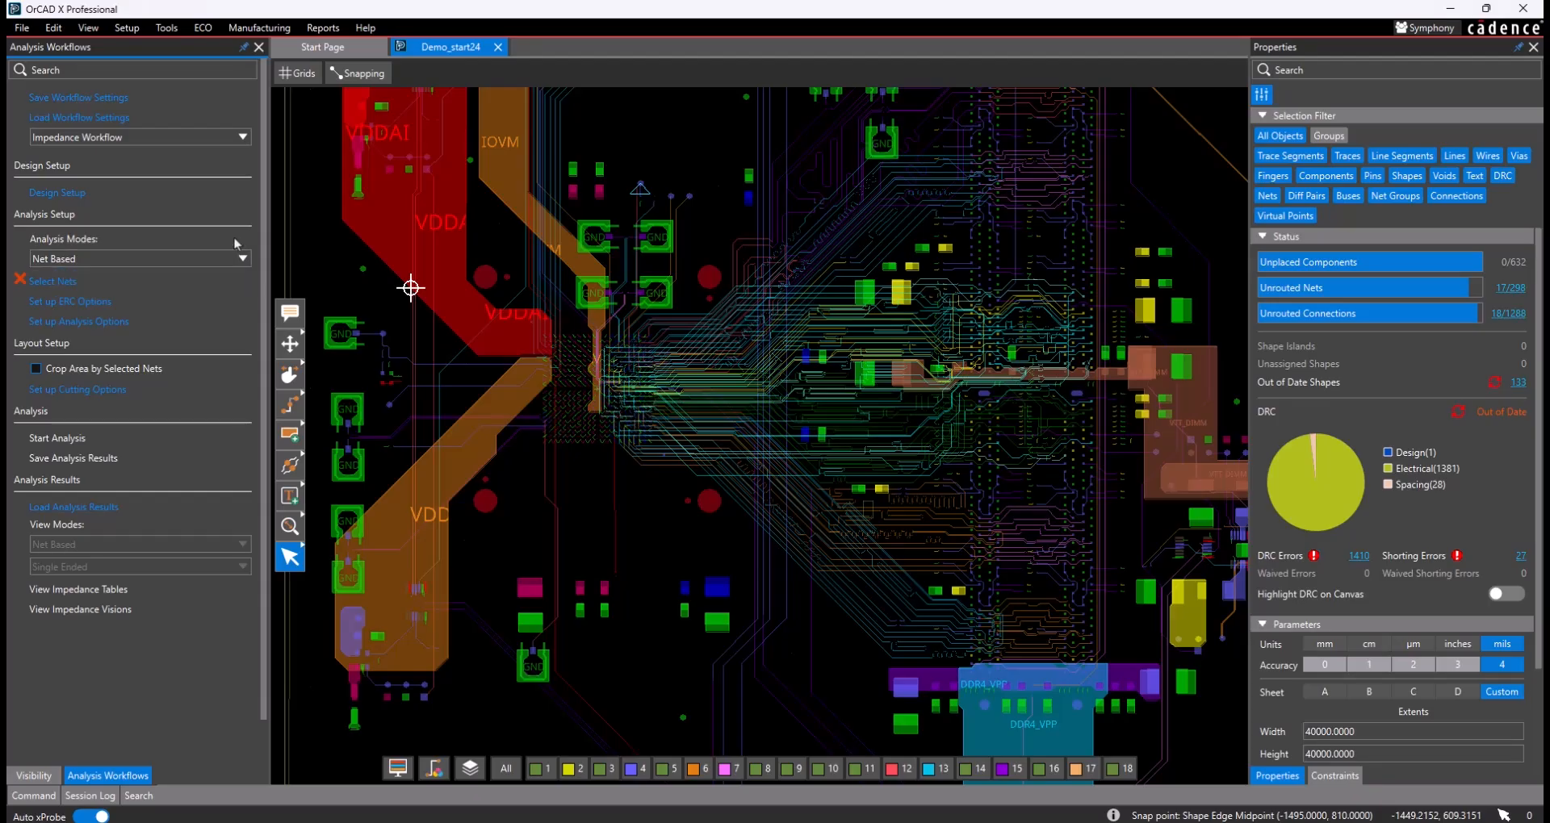
click(54, 287)
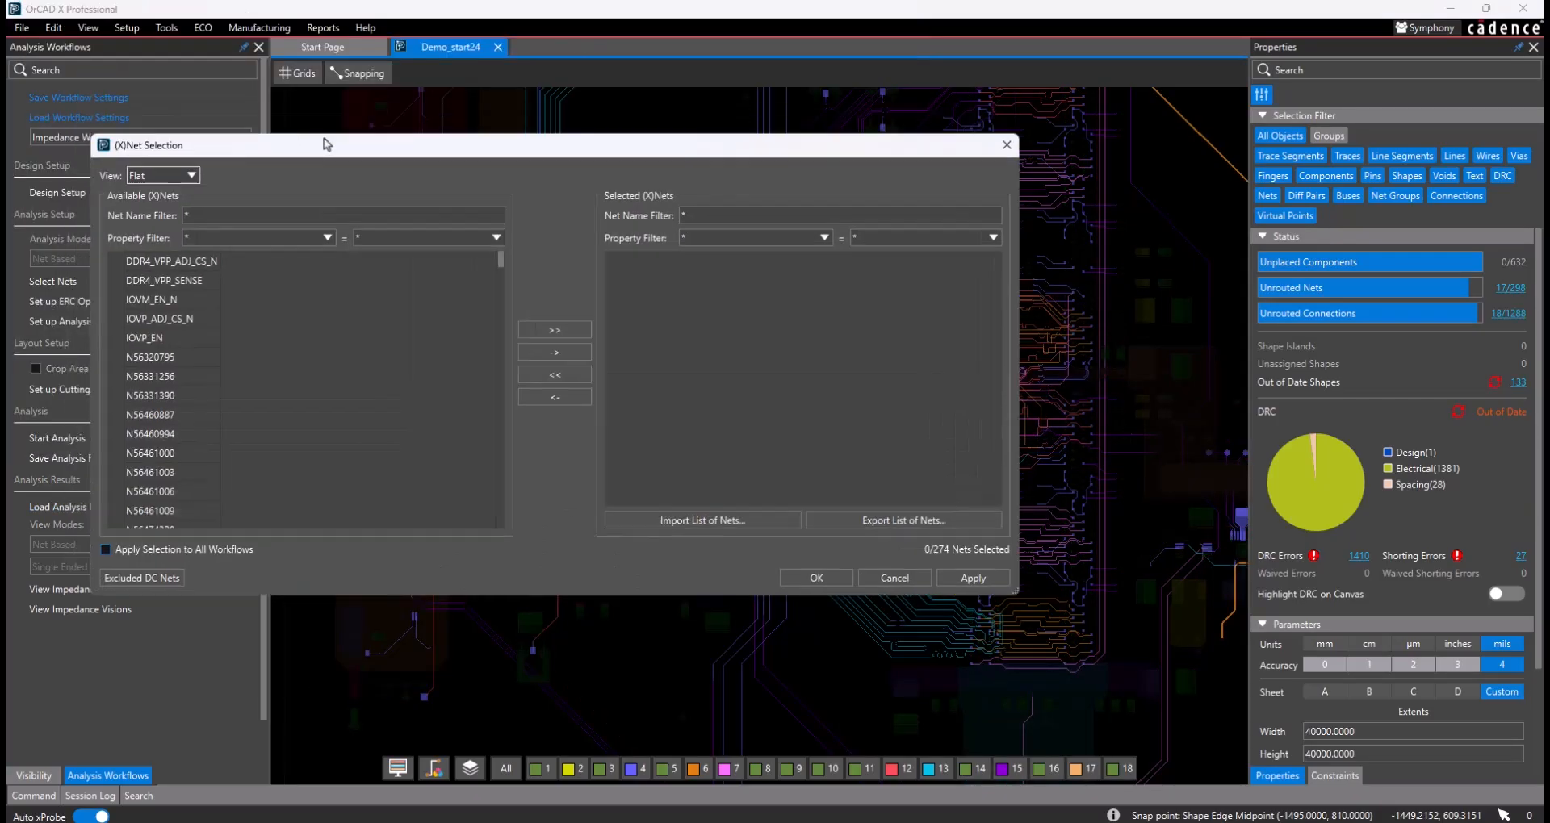
drag(327, 144, 332, 150)
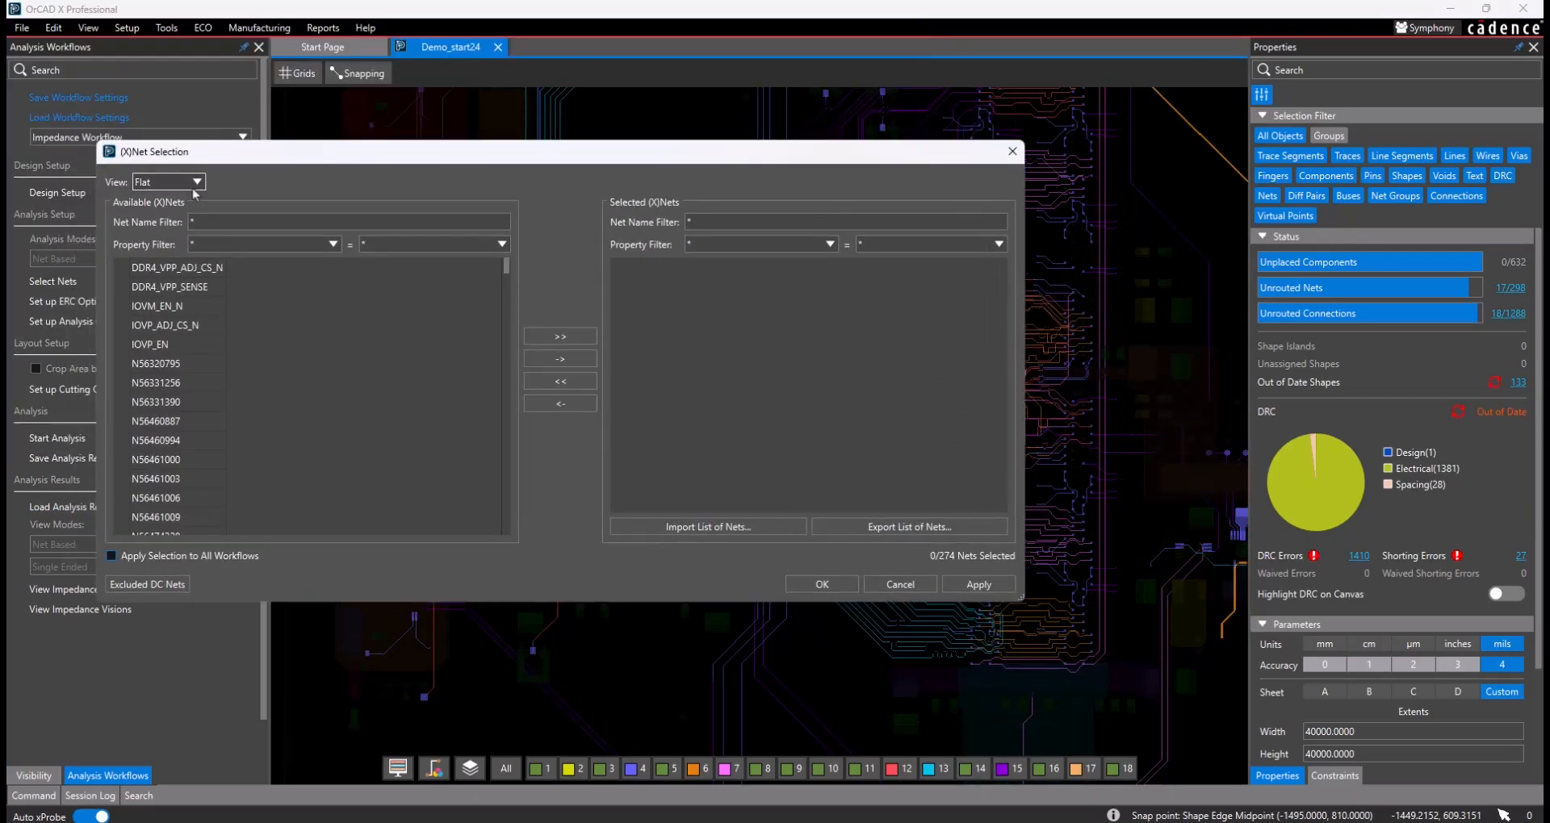
click(191, 185)
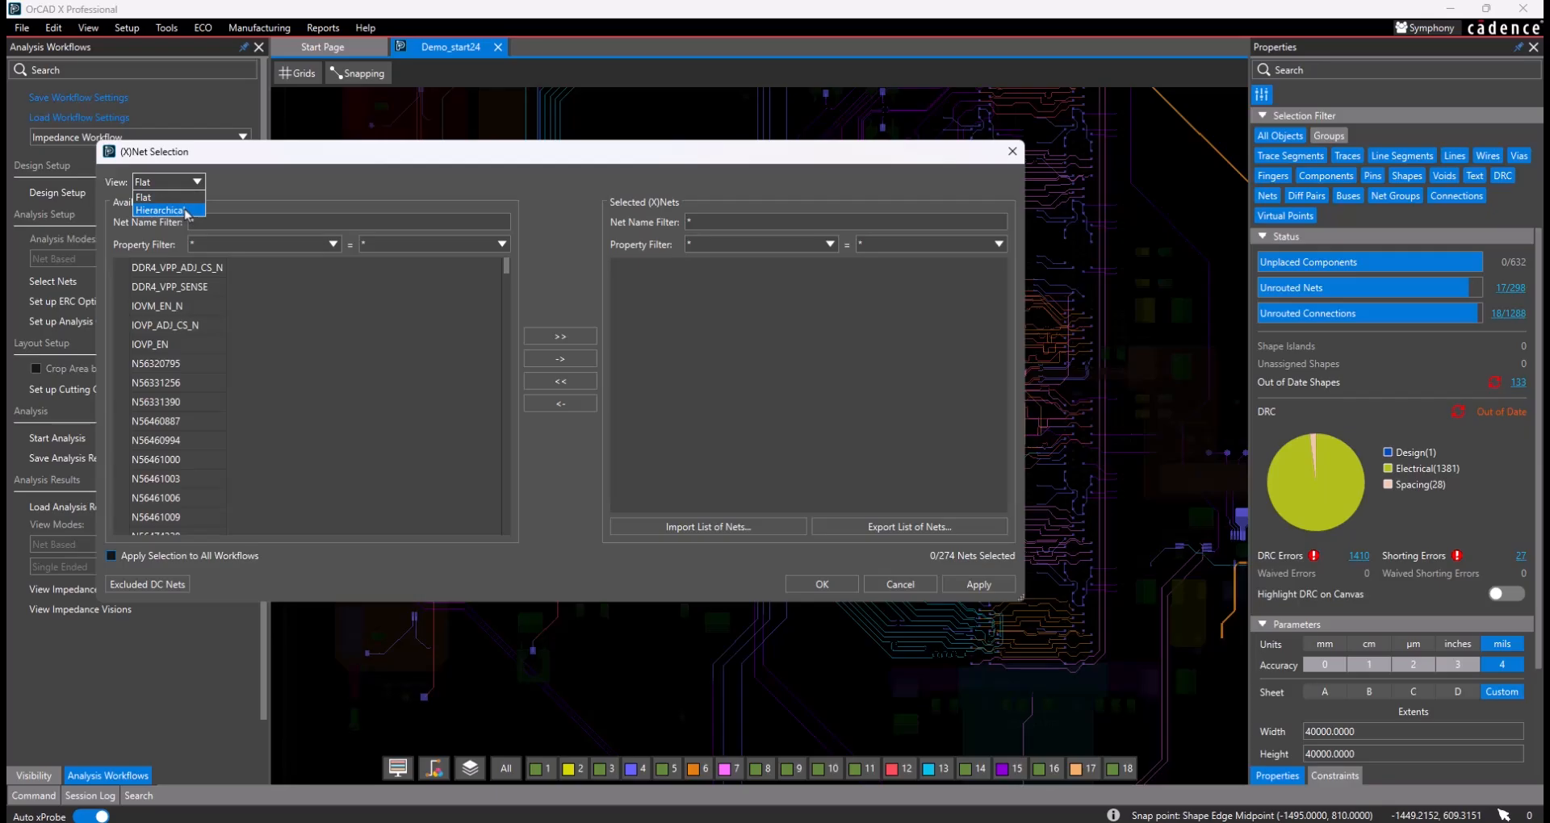
click(186, 211)
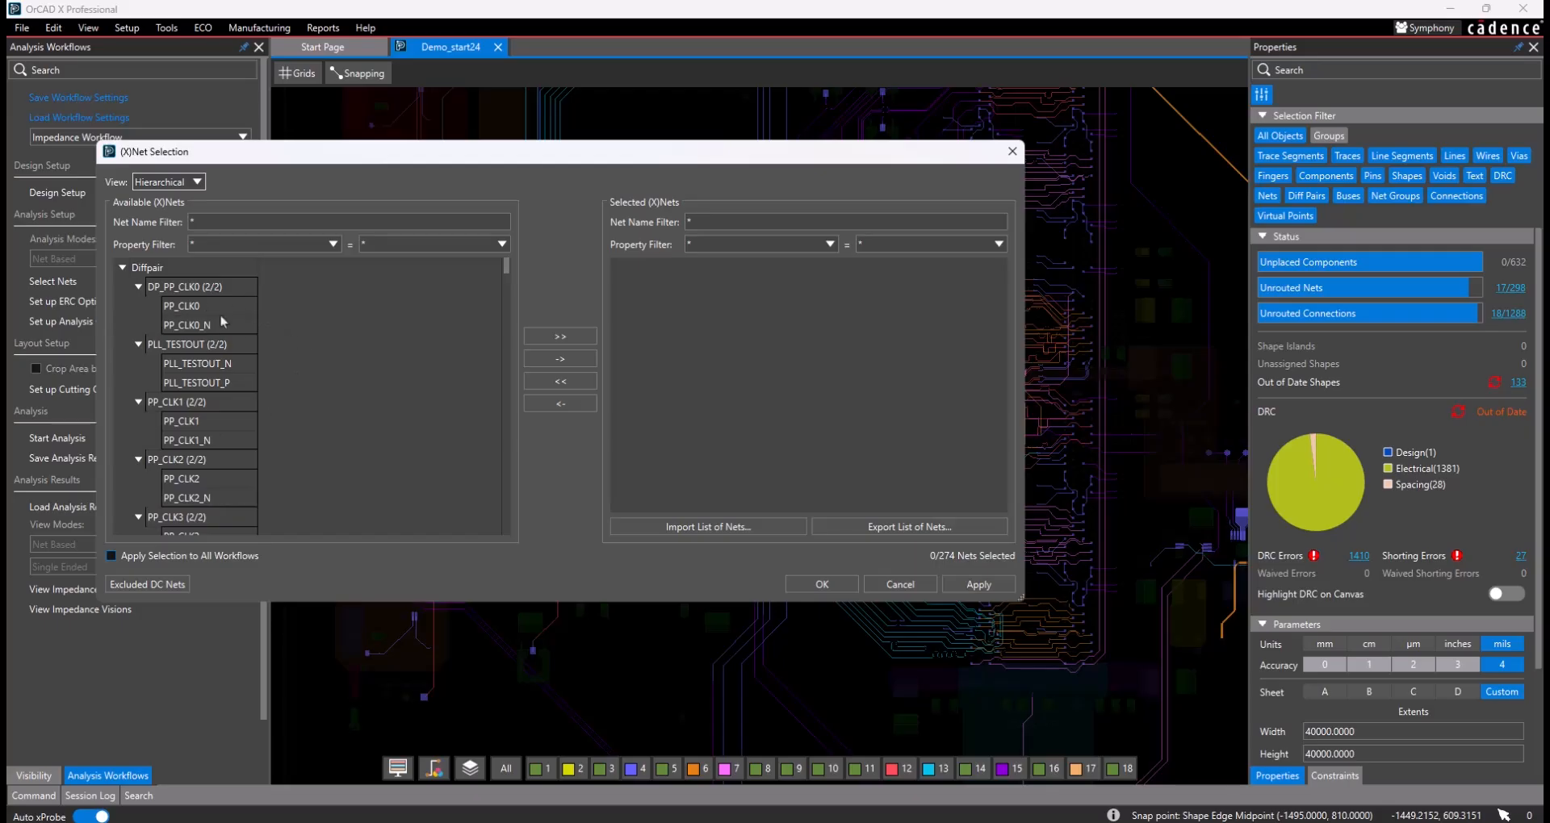
- Add the whole PP_A bus to the selected nets
scroll(223, 321, down, 10)
scroll(220, 317, down, 15)
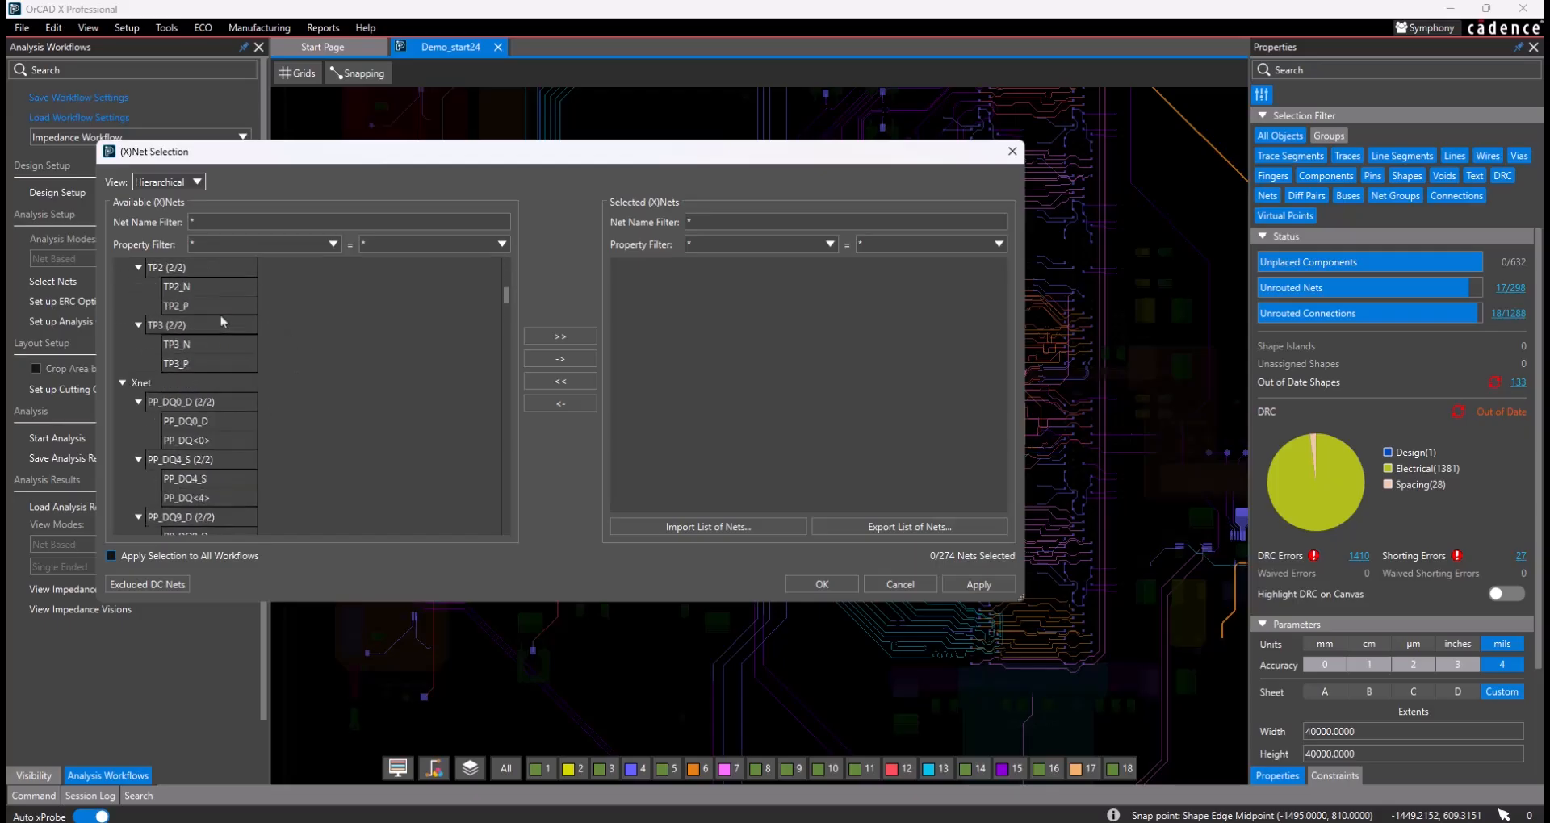
scroll(221, 319, up, 5)
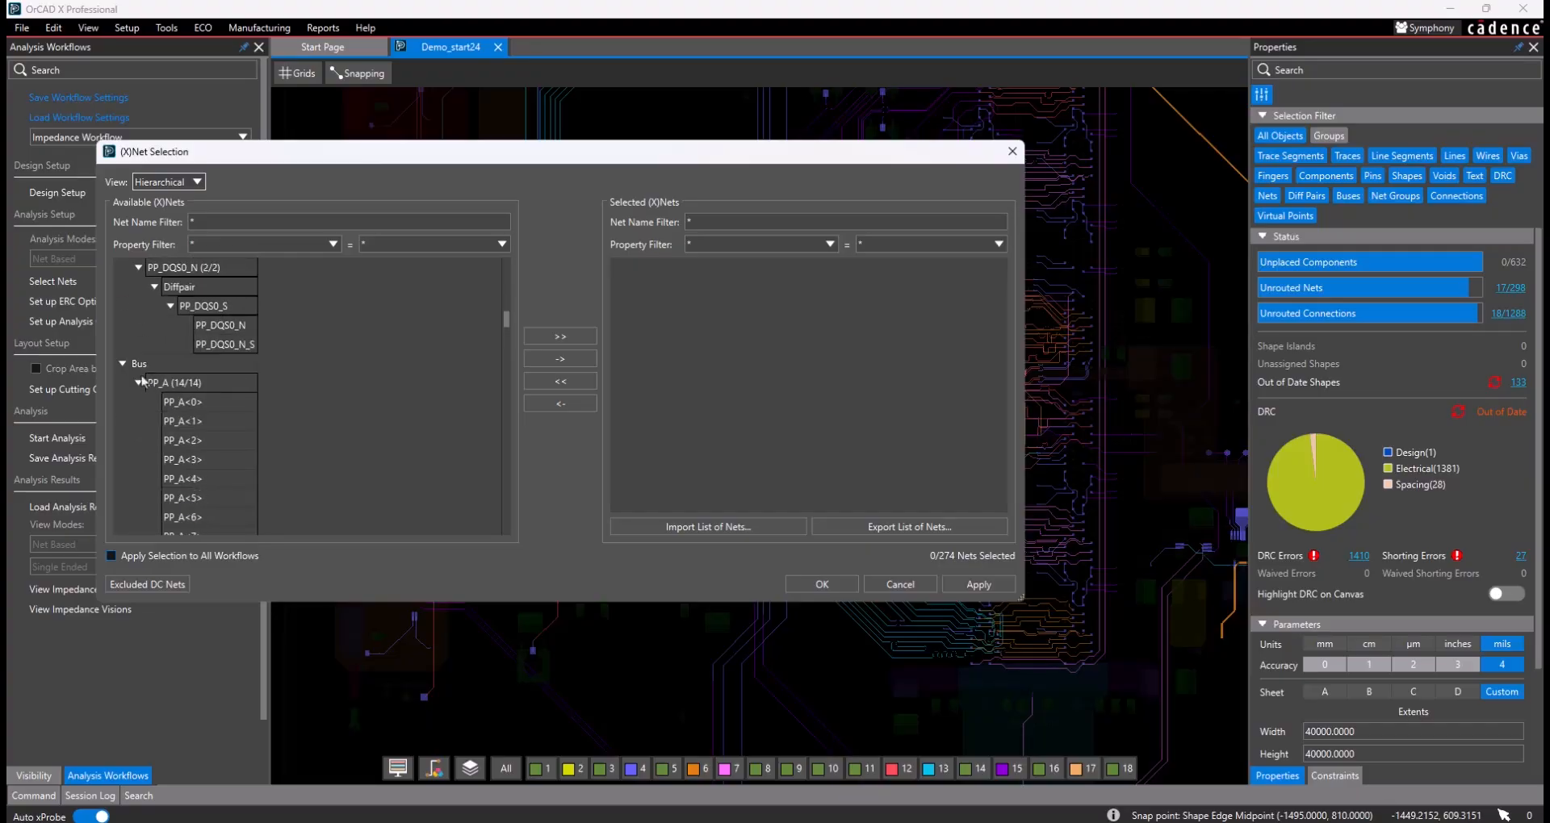
double_click(185, 387)
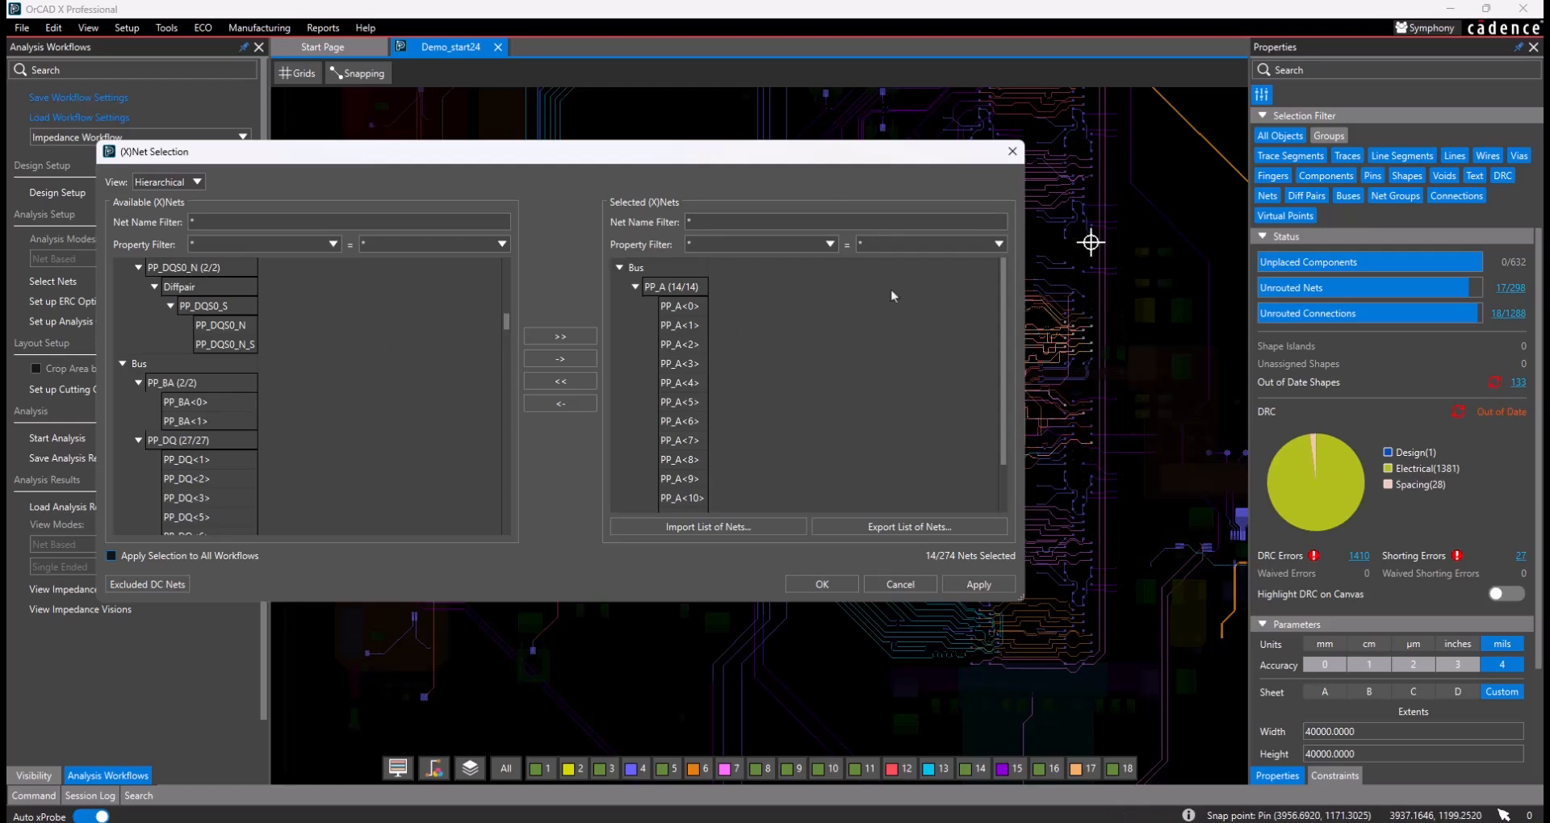
- Switch the net list to the Flat view, look through the nets and cancel the net selection
click(169, 184)
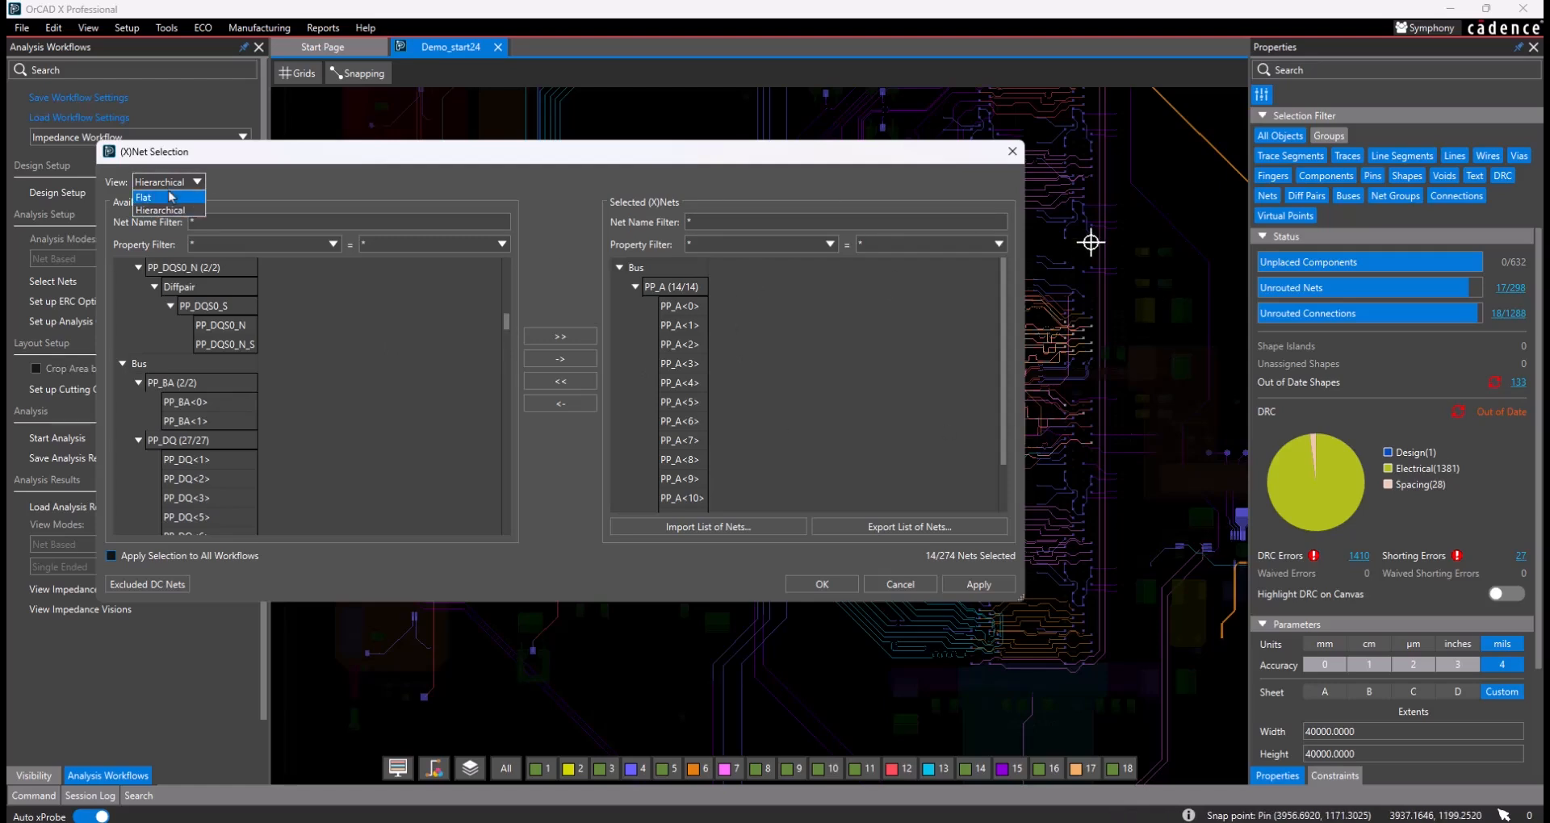
click(169, 193)
click(199, 184)
click(166, 200)
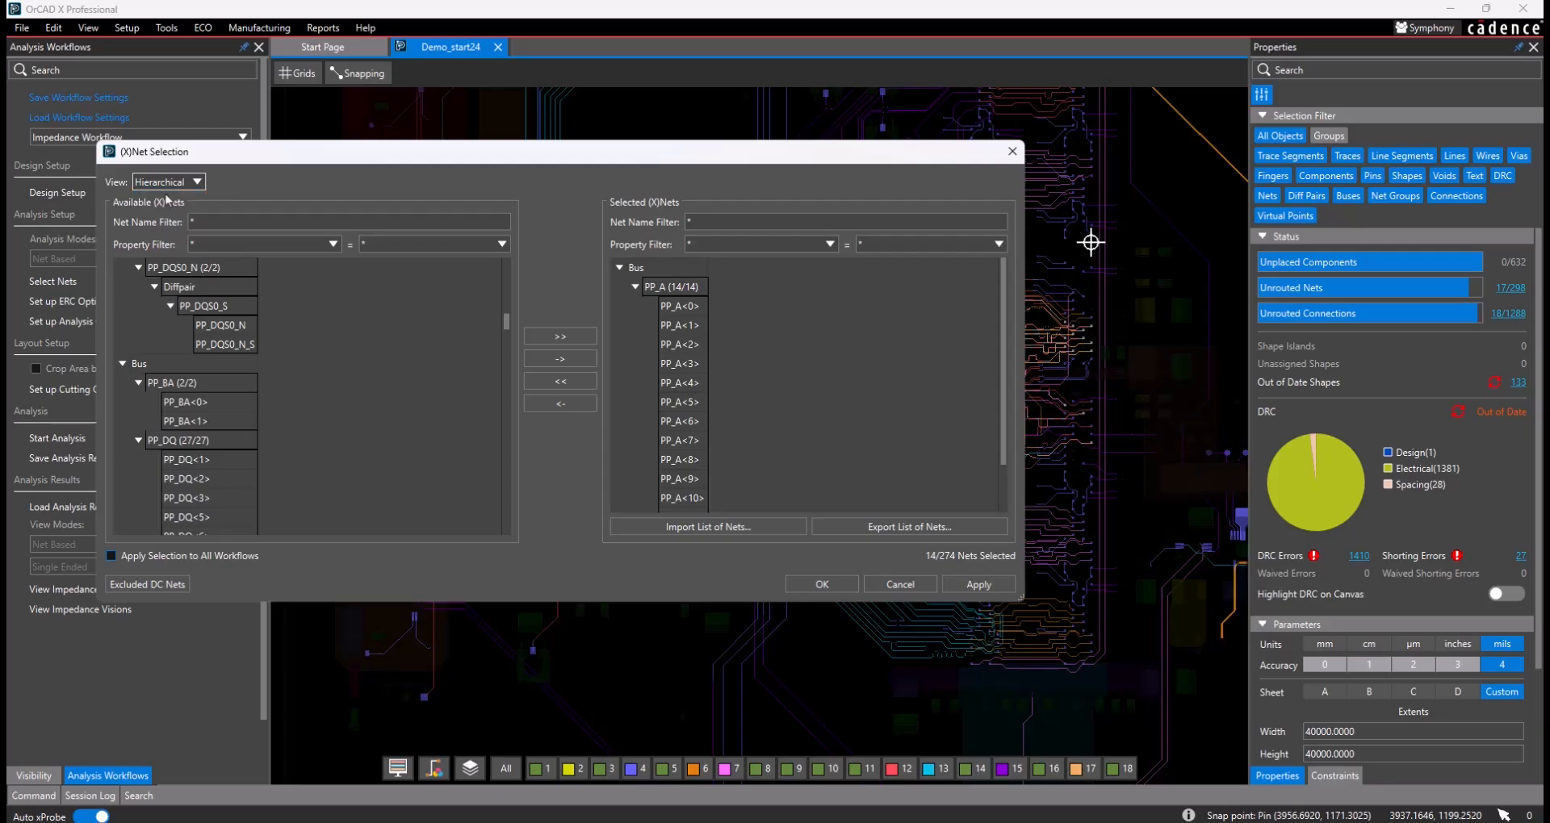
scroll(316, 346, up, 4)
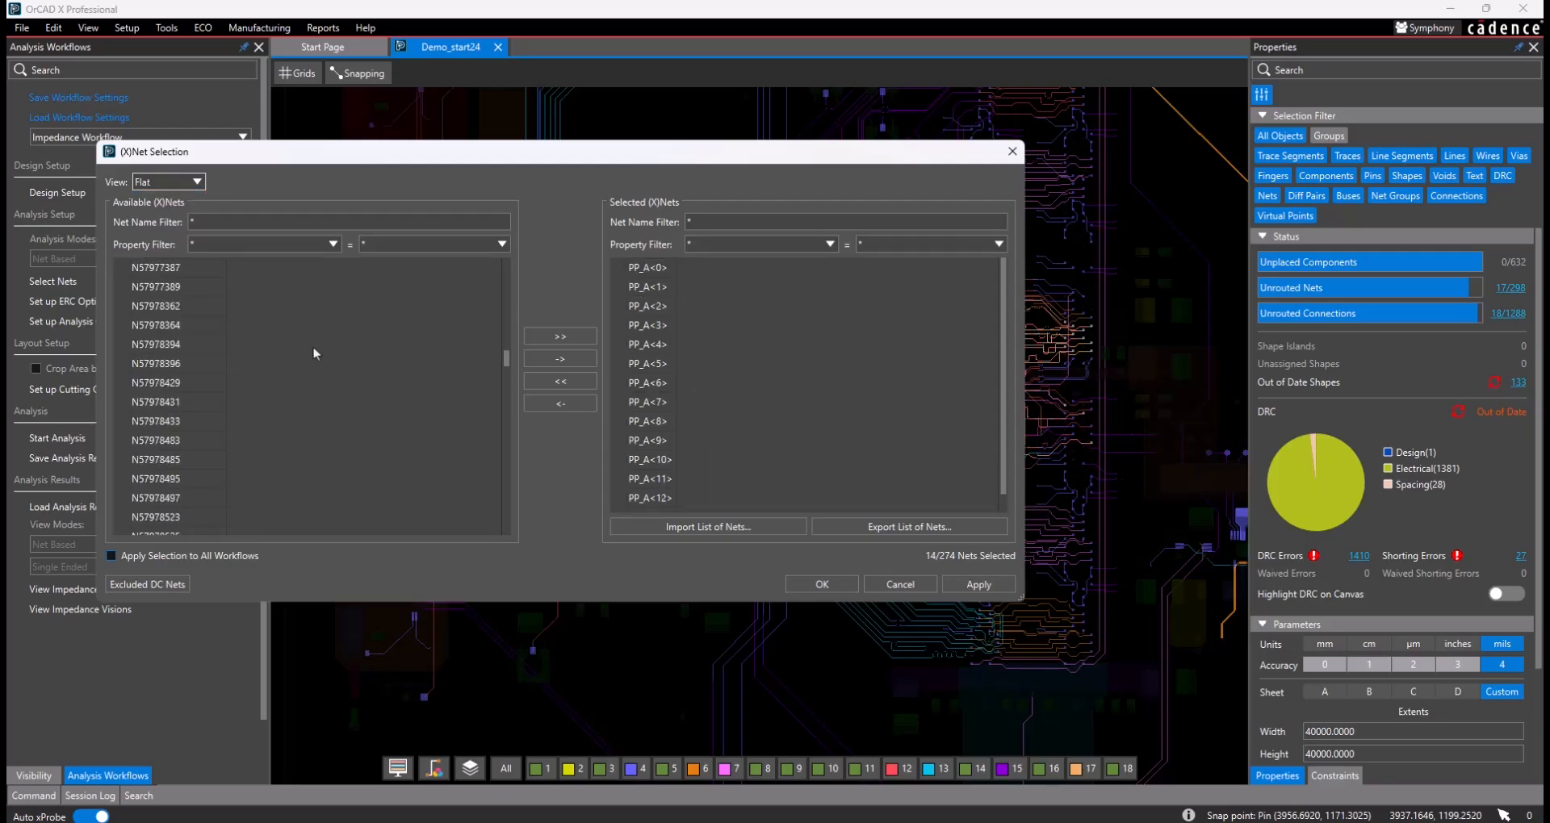
scroll(312, 354, up, 5)
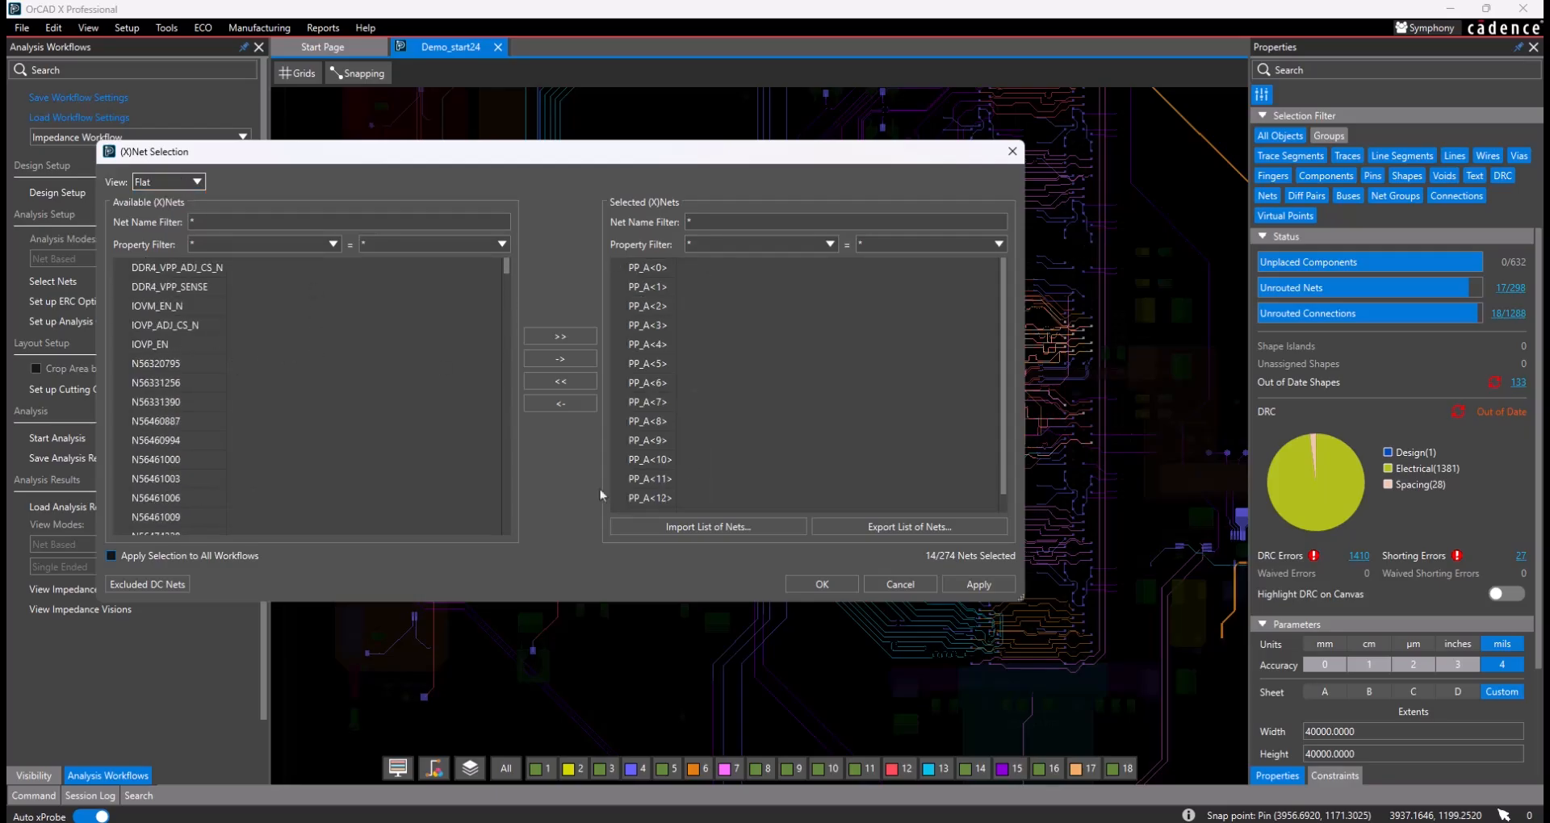
click(899, 585)
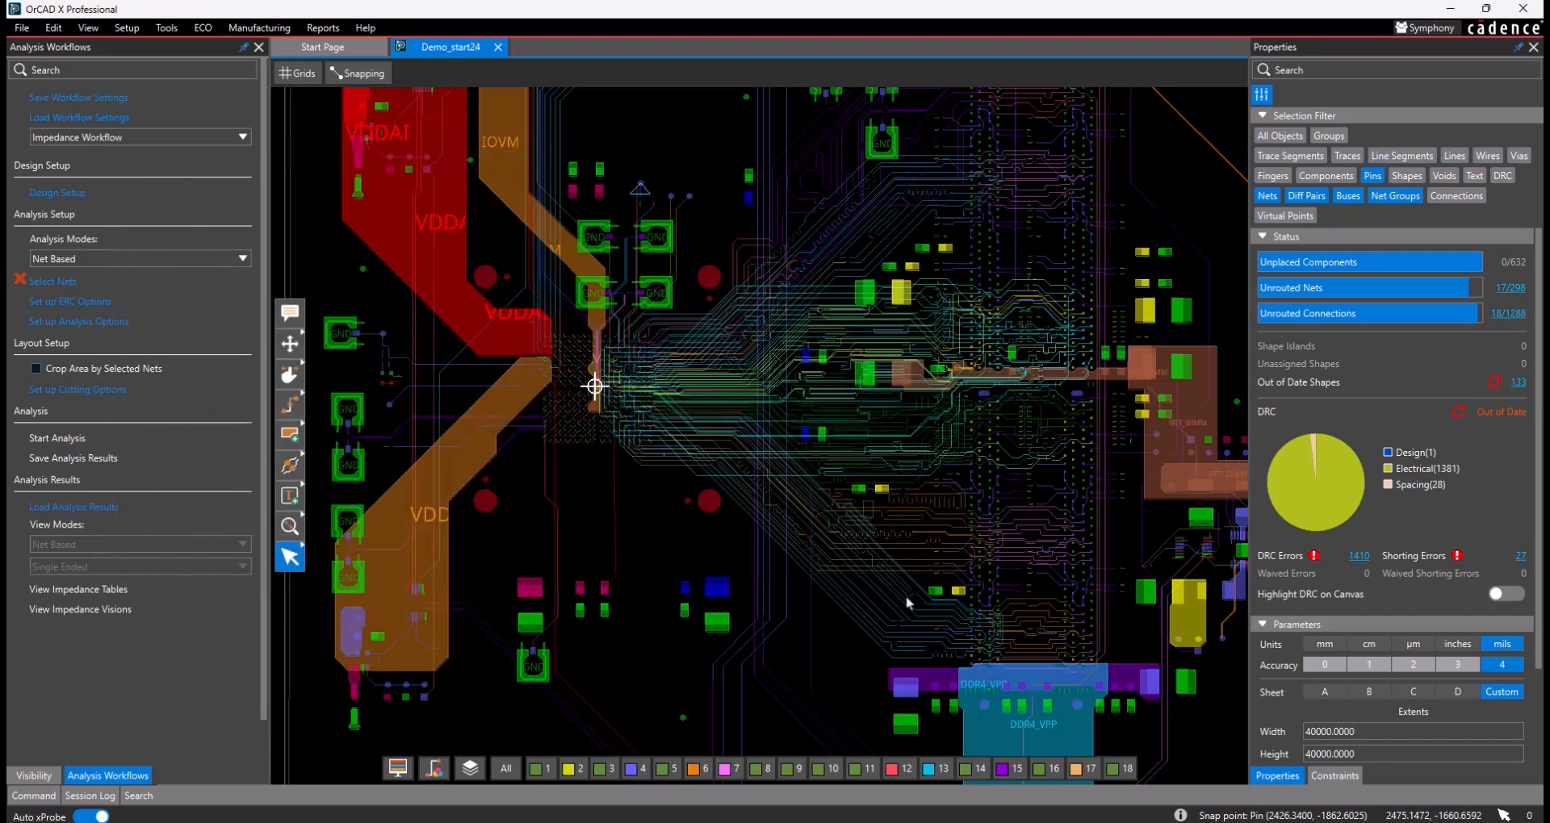
- Set the impedance analysis mode to Directed Group
mouse_move(880, 563)
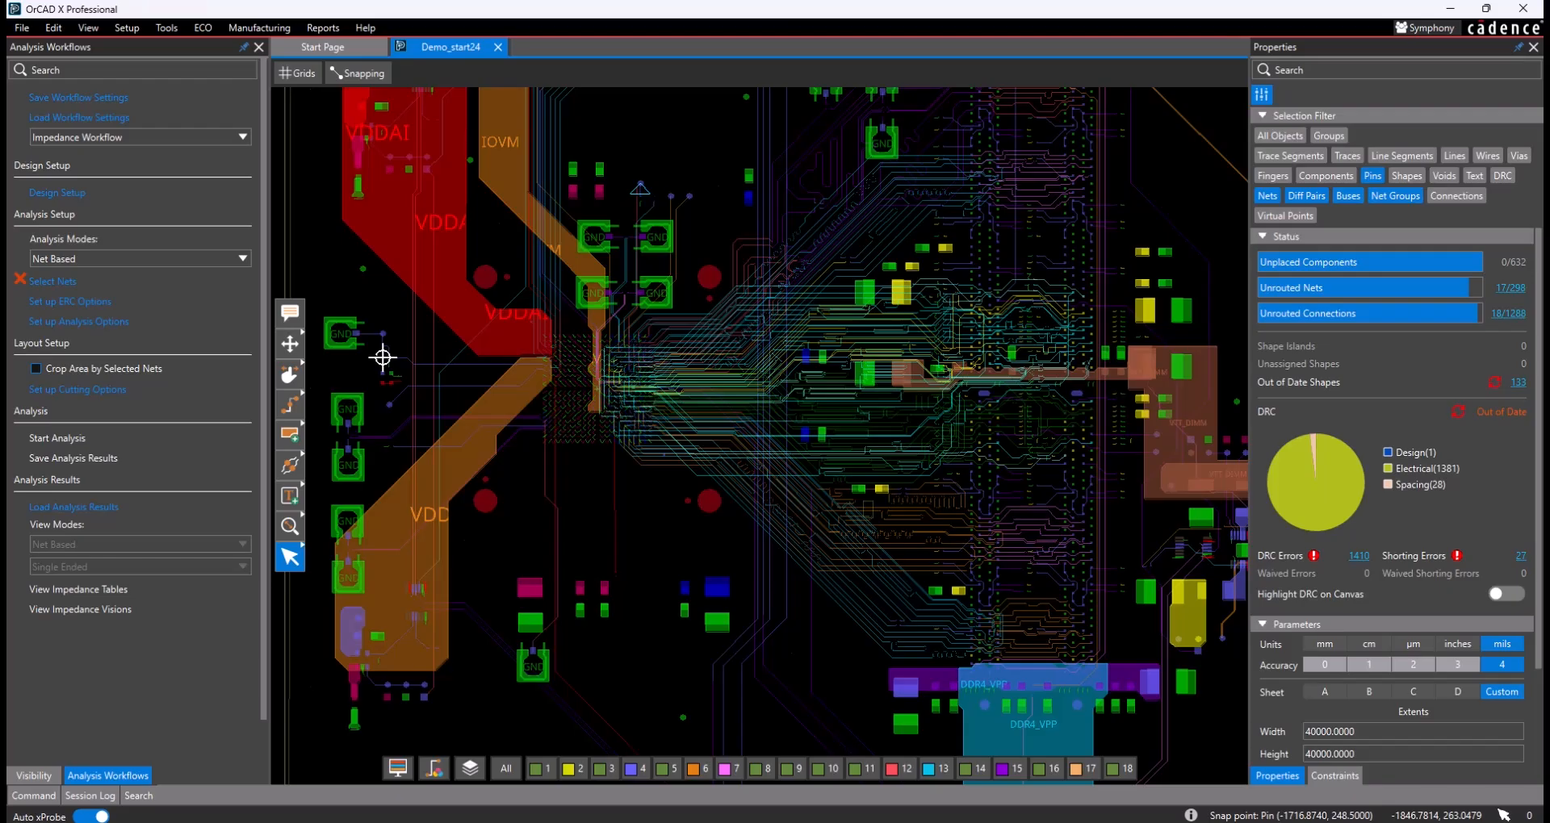
click(209, 259)
click(177, 286)
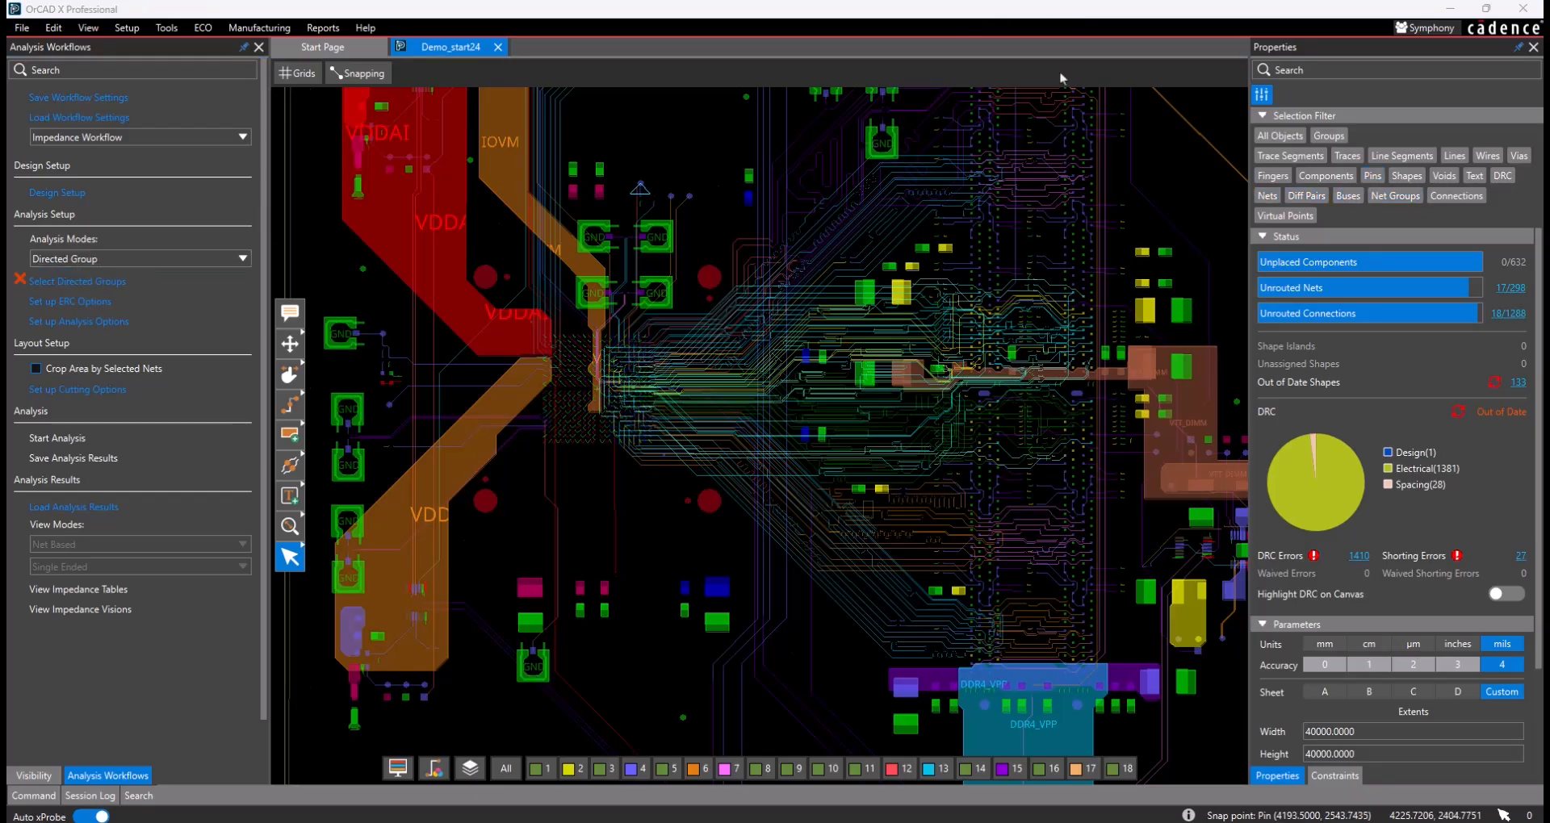
- Review the impedance analysis parameters for ERC, Electric Models, Field Domain, Nets and Shapes, and Layout cutting, then leave without changes
click(92, 323)
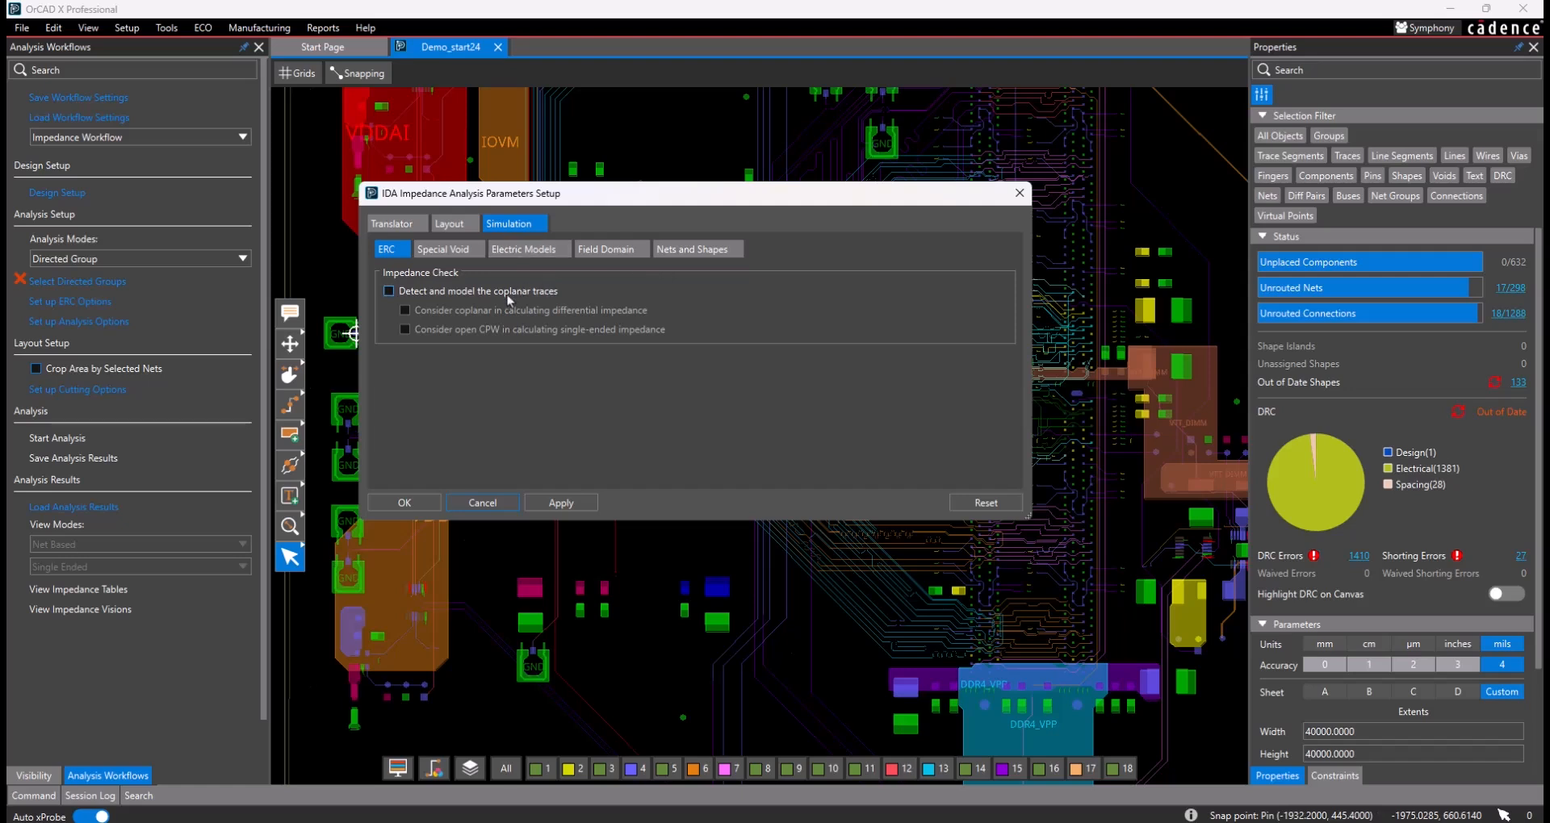
click(529, 251)
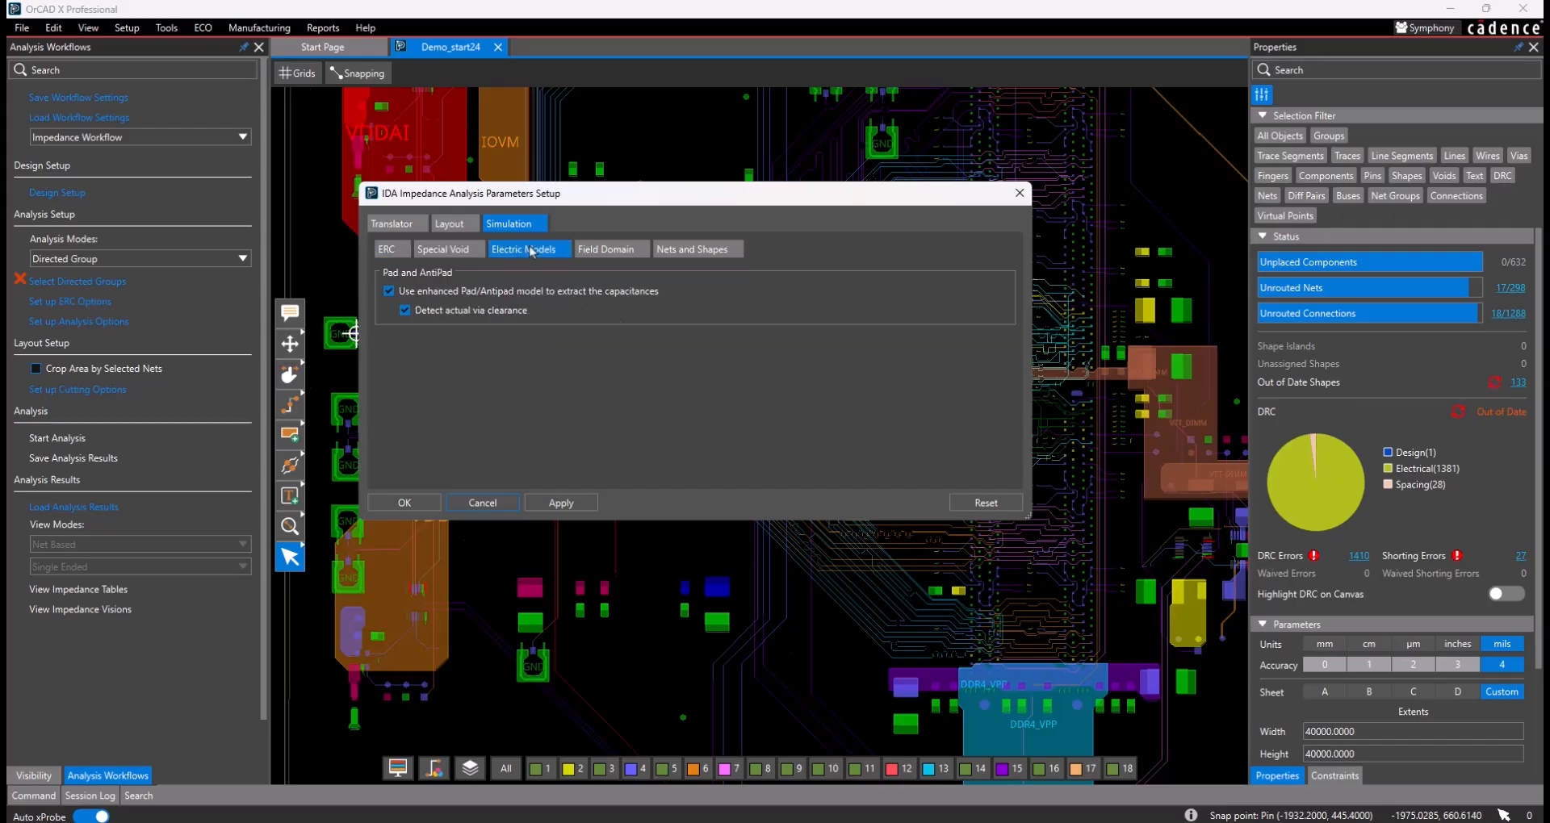
click(606, 252)
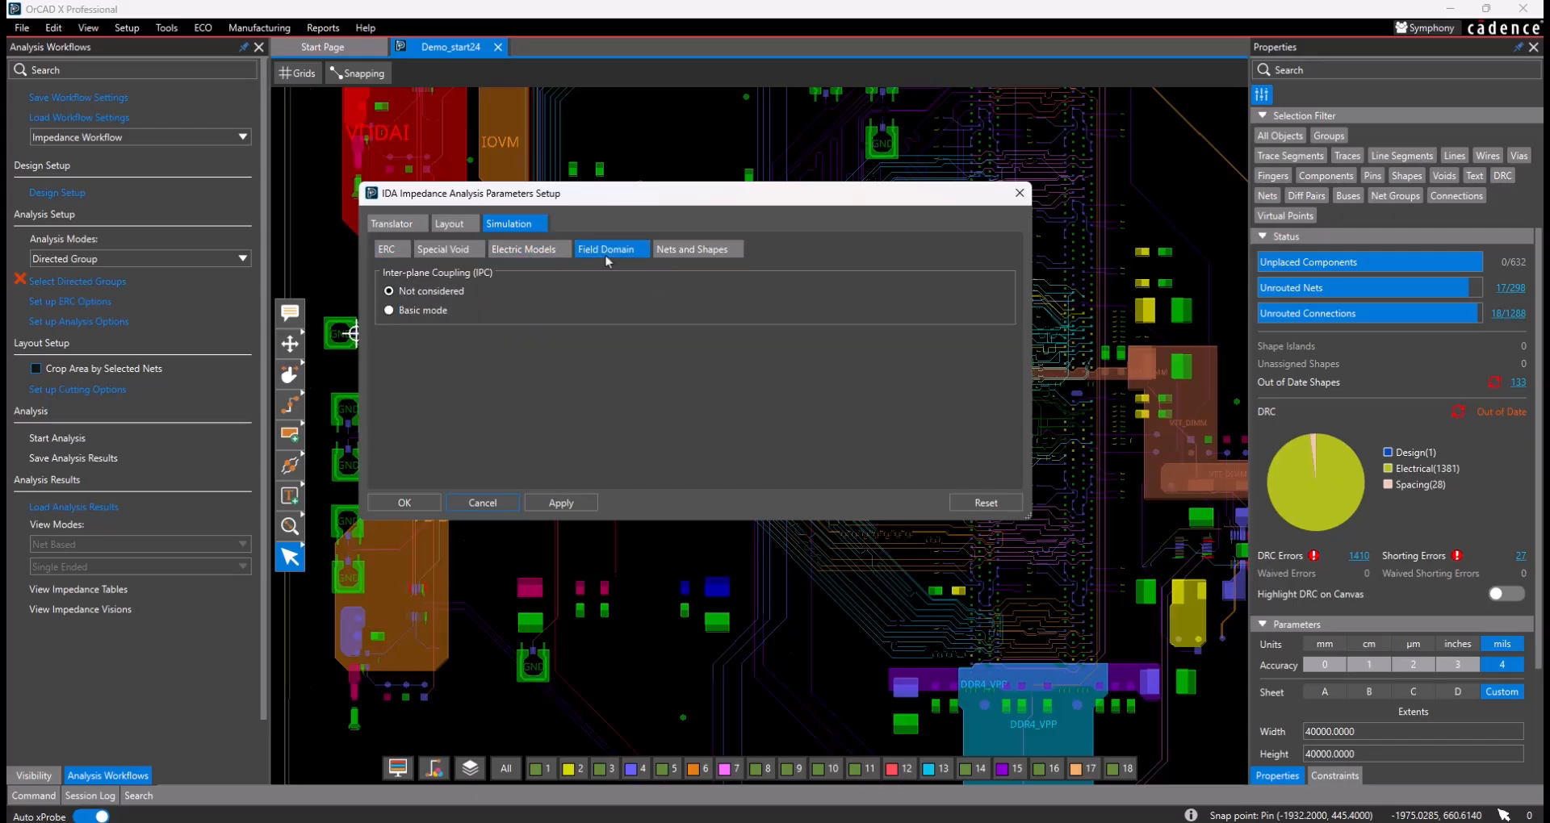
click(688, 255)
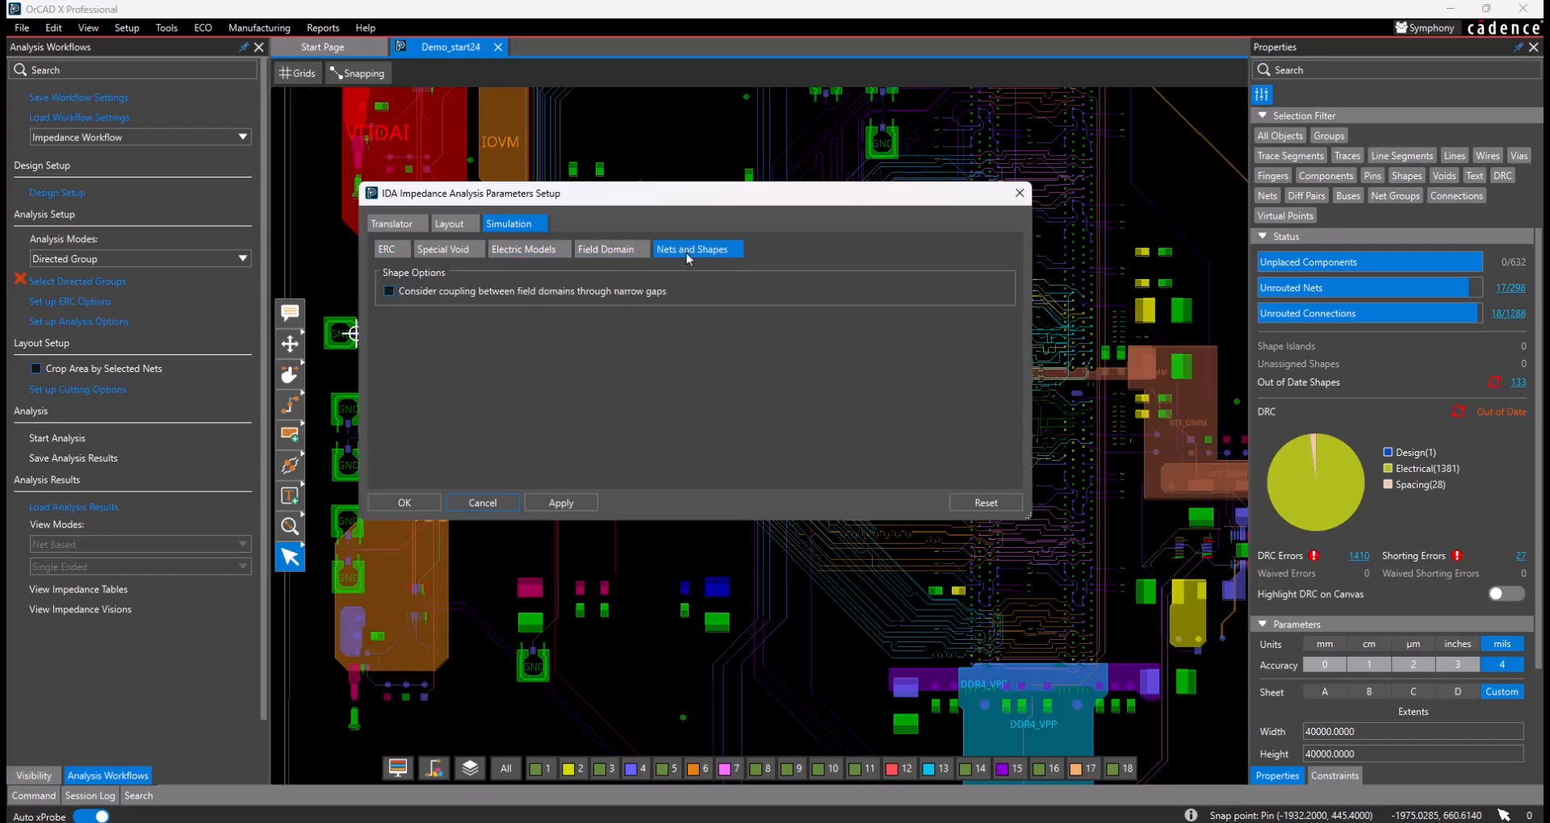
click(454, 227)
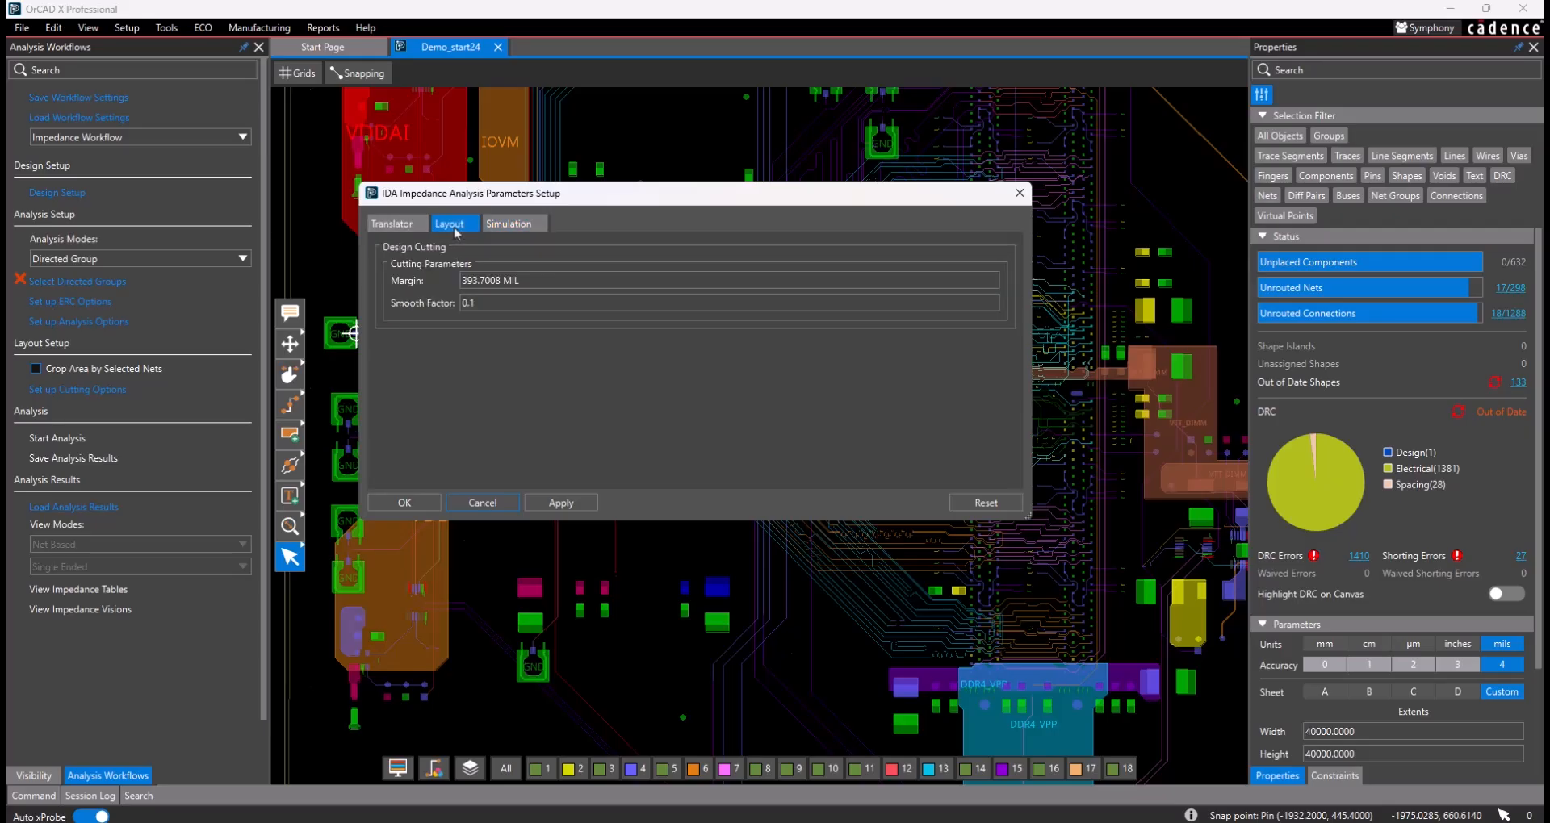
click(525, 224)
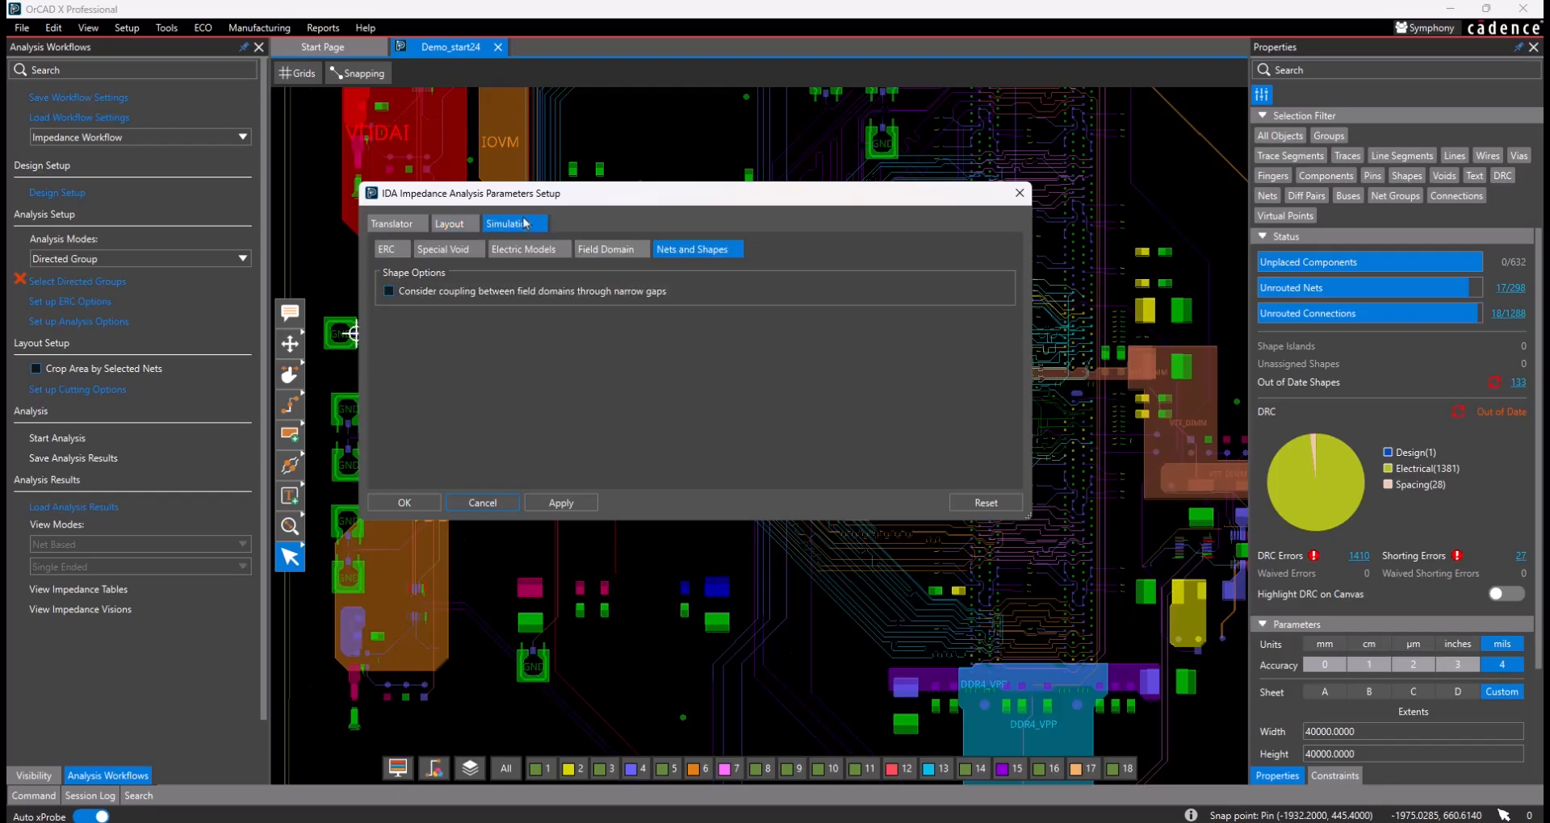
click(185, 136)
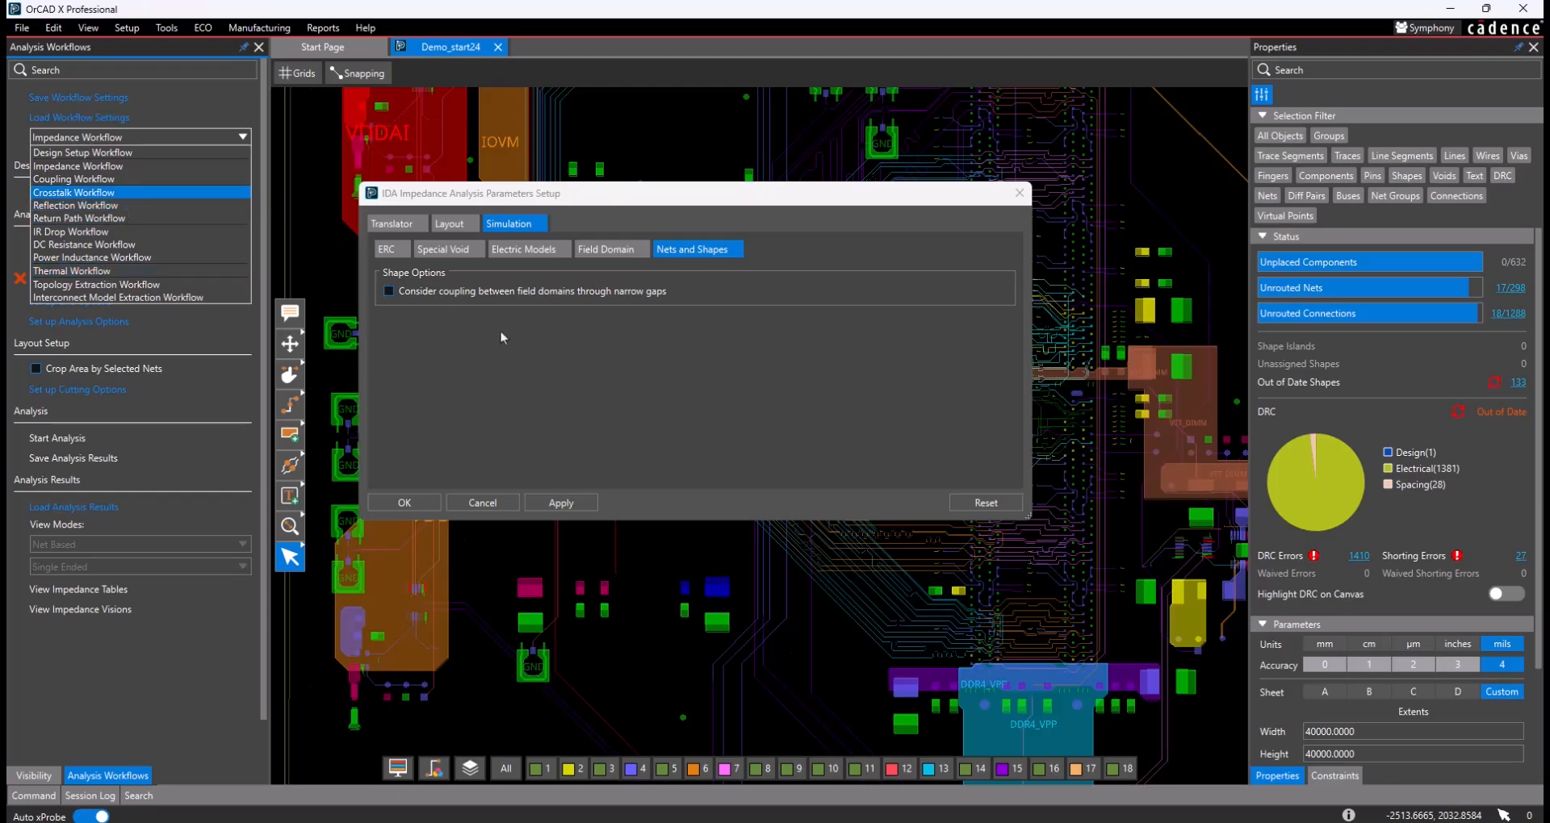
click(483, 503)
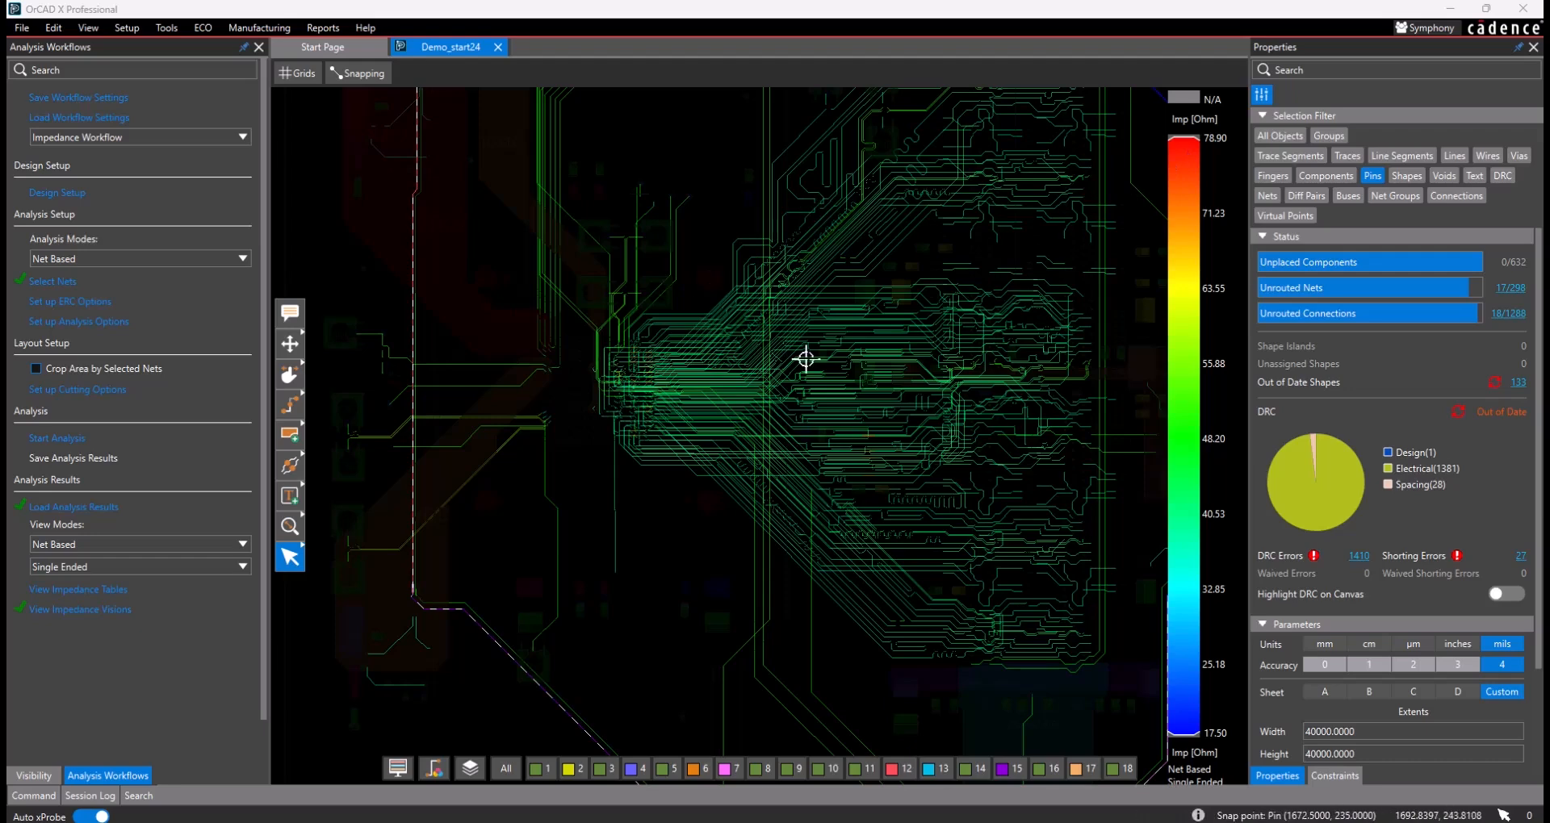
- Examine the impedance vision on the board, limiting the color scale to its high-impedance end and restoring the full range
scroll(856, 451, up, 3)
scroll(824, 430, down, 5)
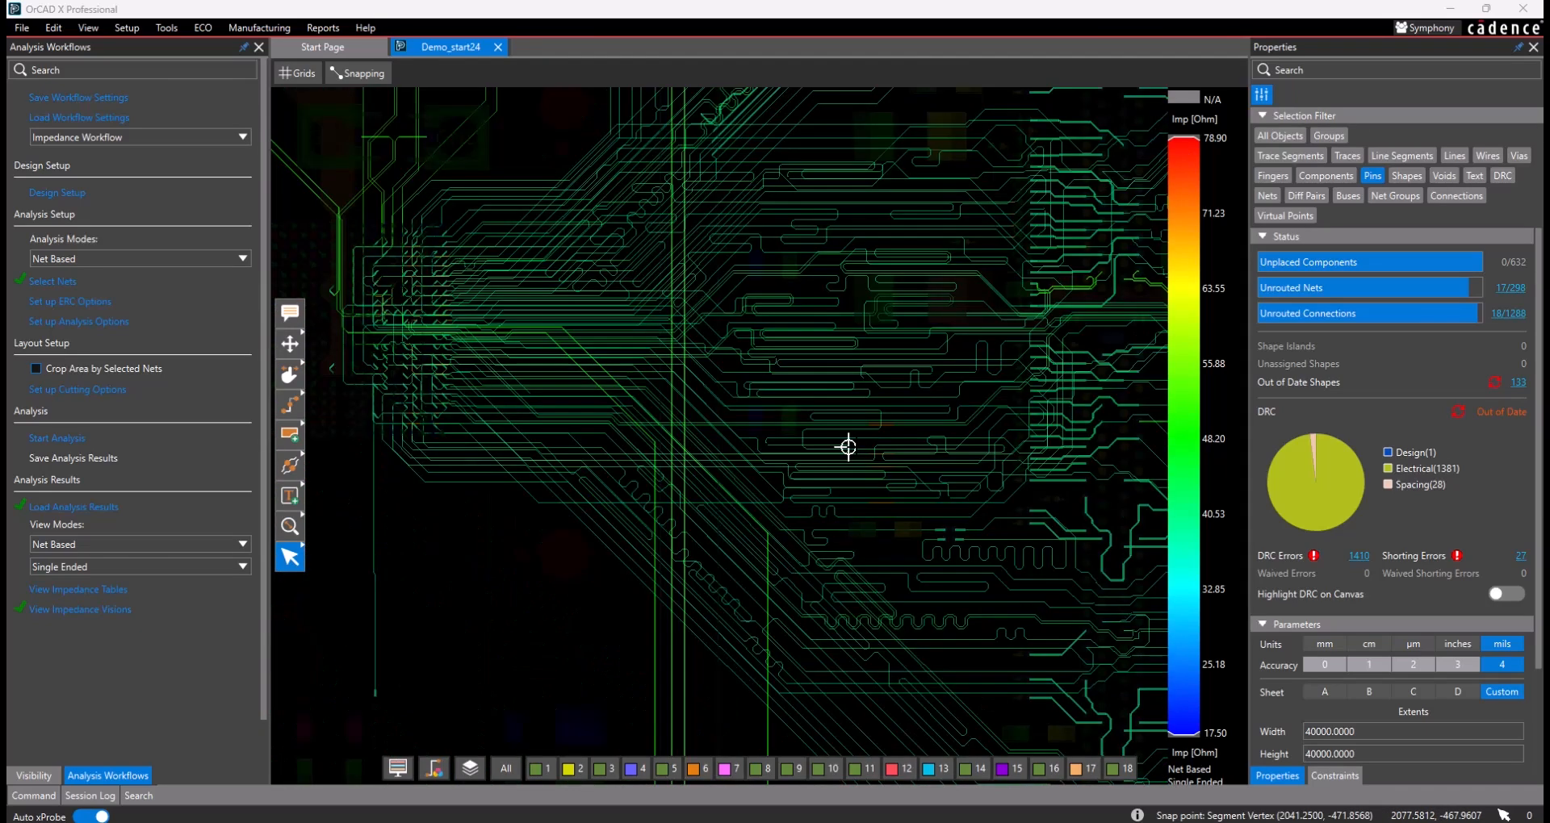
scroll(840, 438, down, 2)
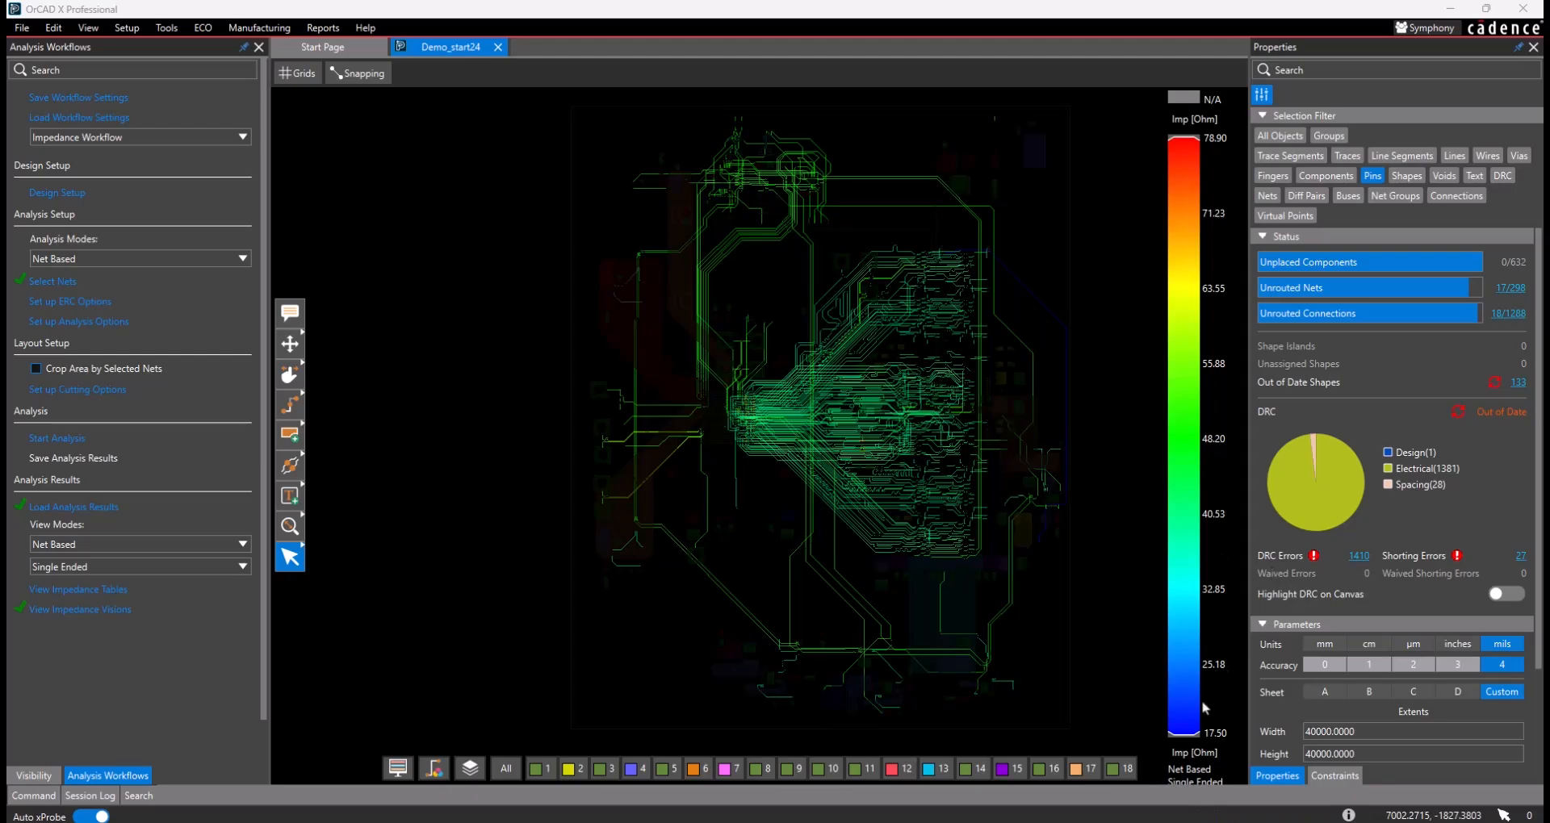
drag(1176, 739, 1203, 260)
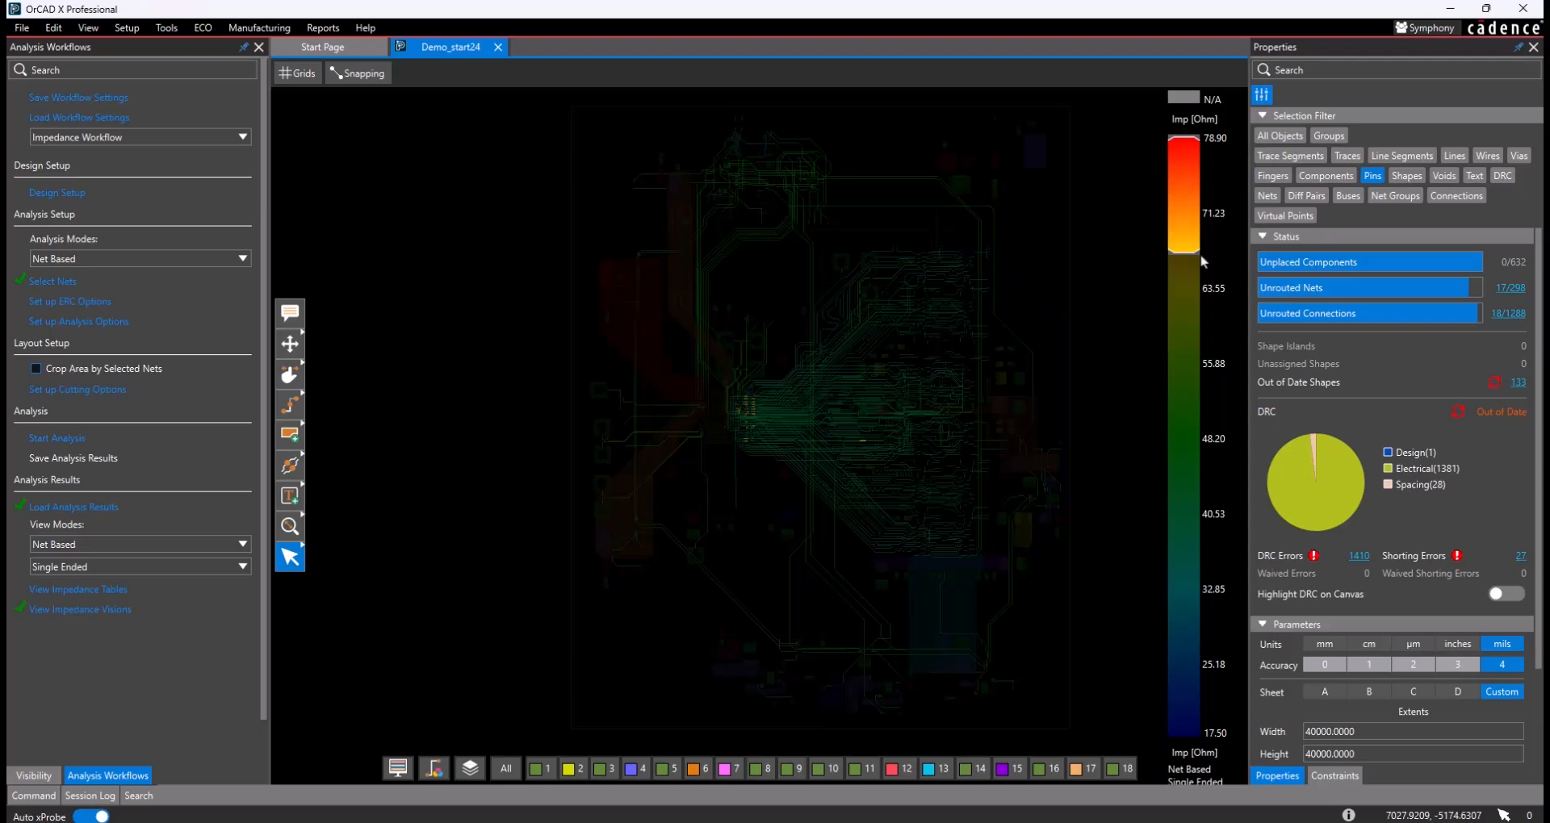
drag(1201, 257, 1181, 757)
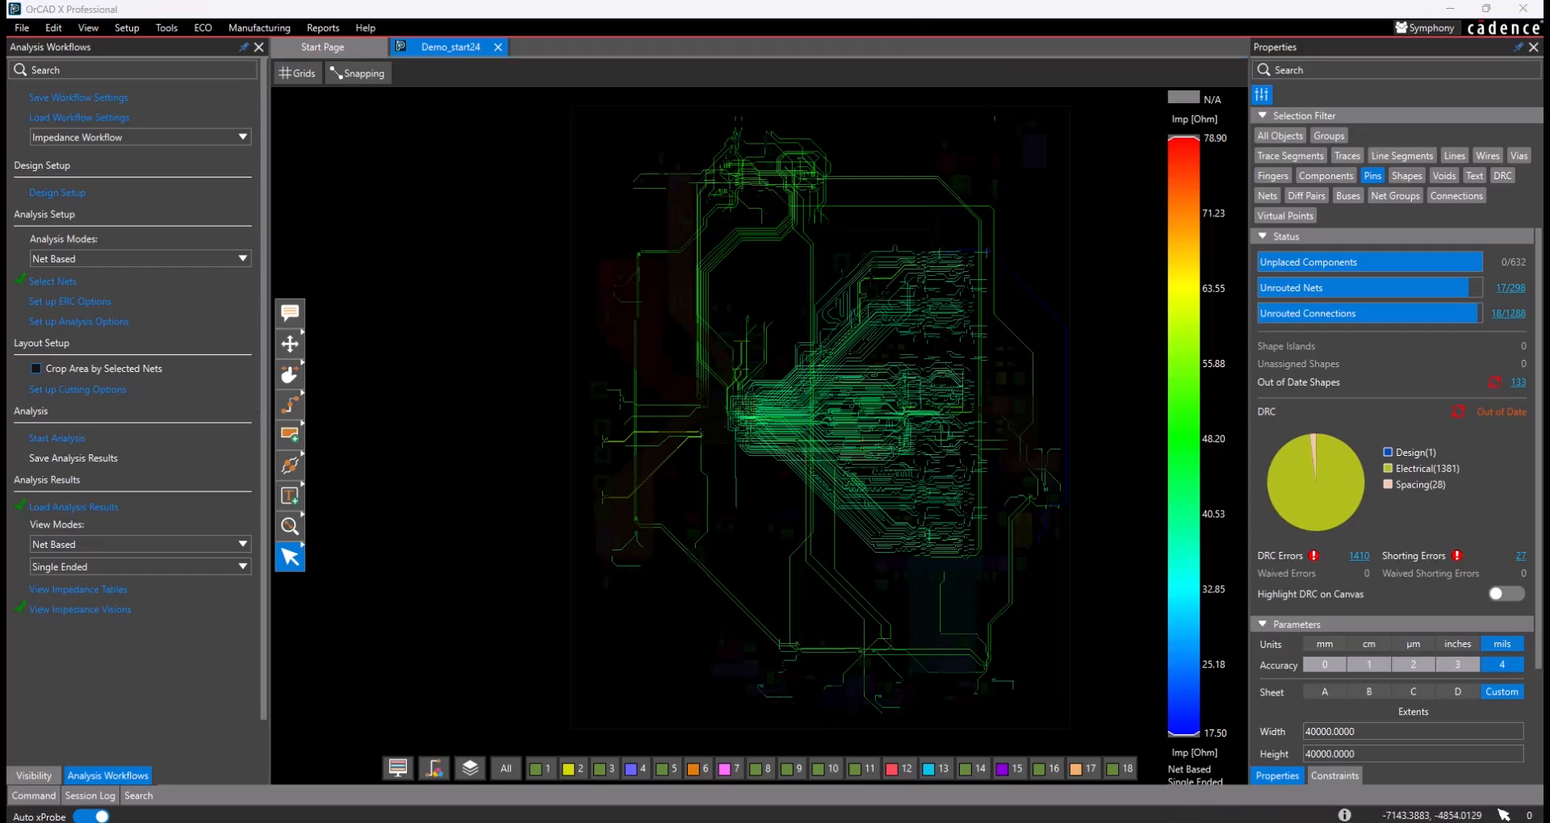
- Check the visibility settings of layers Lay4-sig2, Lay3-sig1 and Top for the impedance view
click(34, 775)
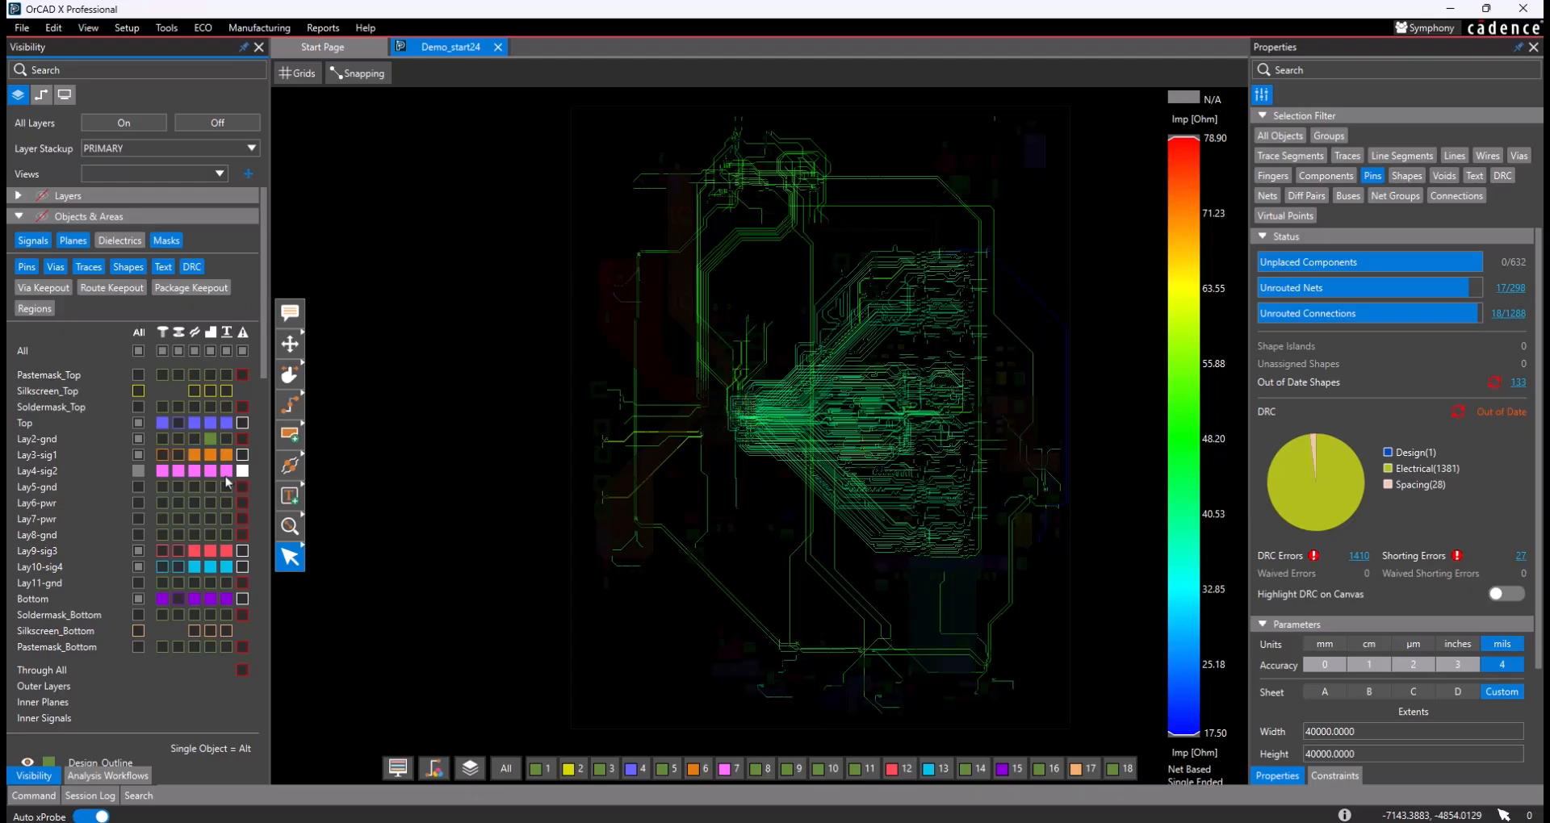
click(140, 472)
click(141, 458)
click(139, 424)
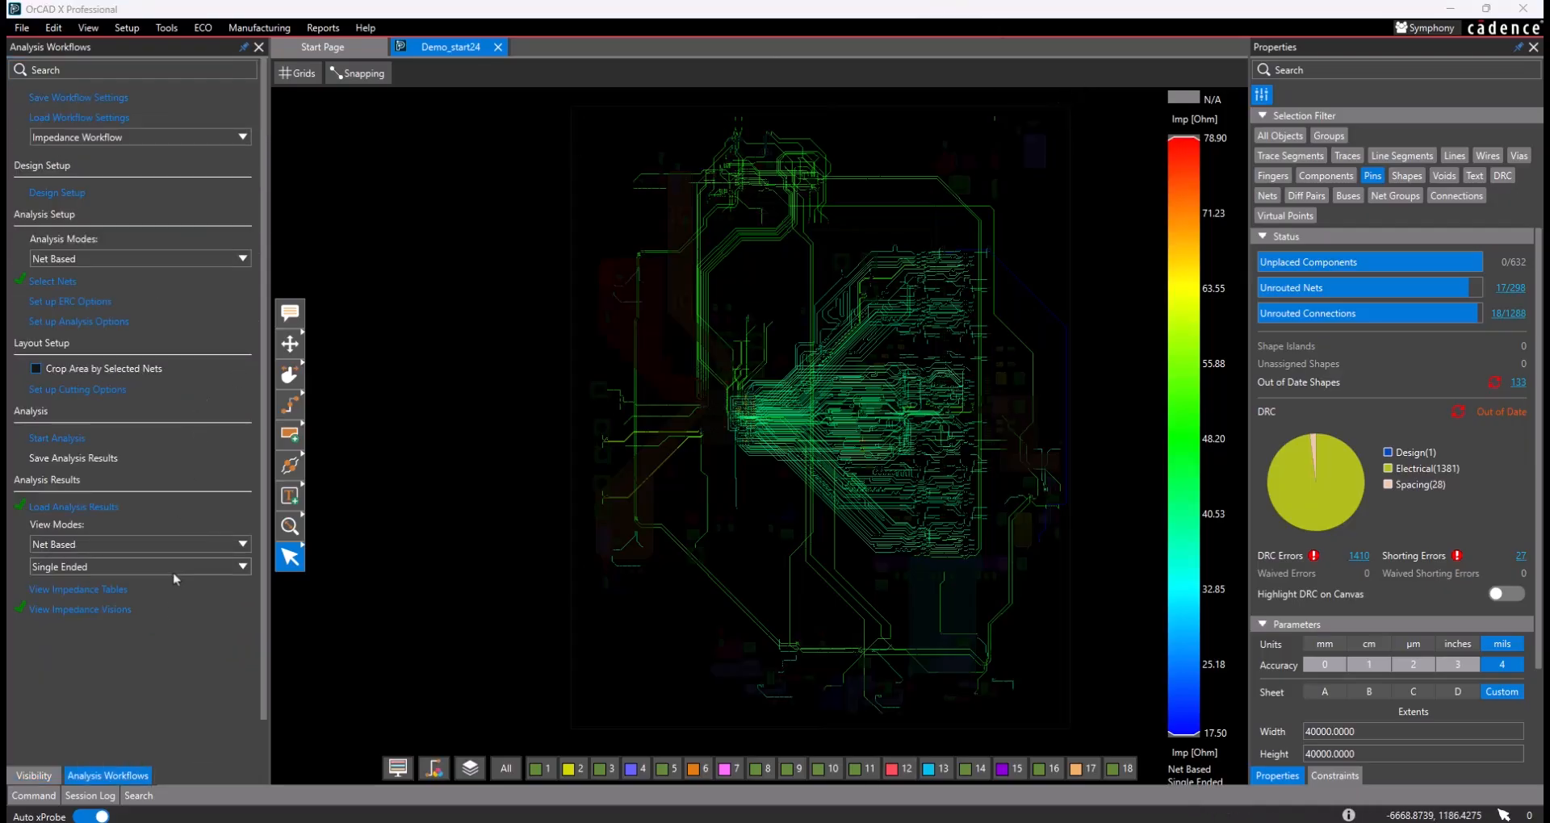
- Switch the net-based impedance results view to Diff Pair and inspect the colored differential traces on the board
click(112, 566)
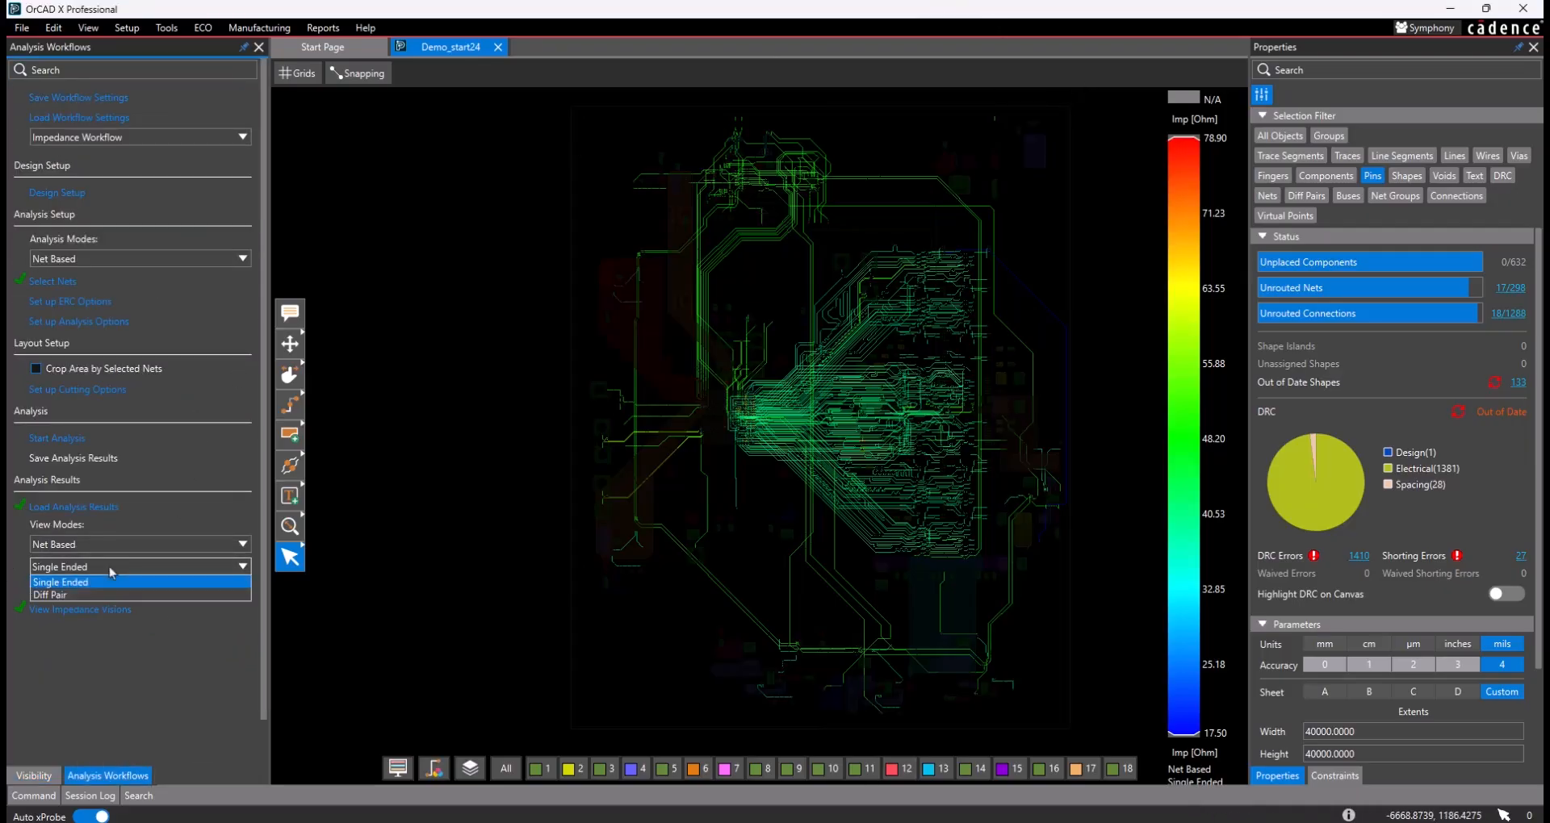
click(115, 595)
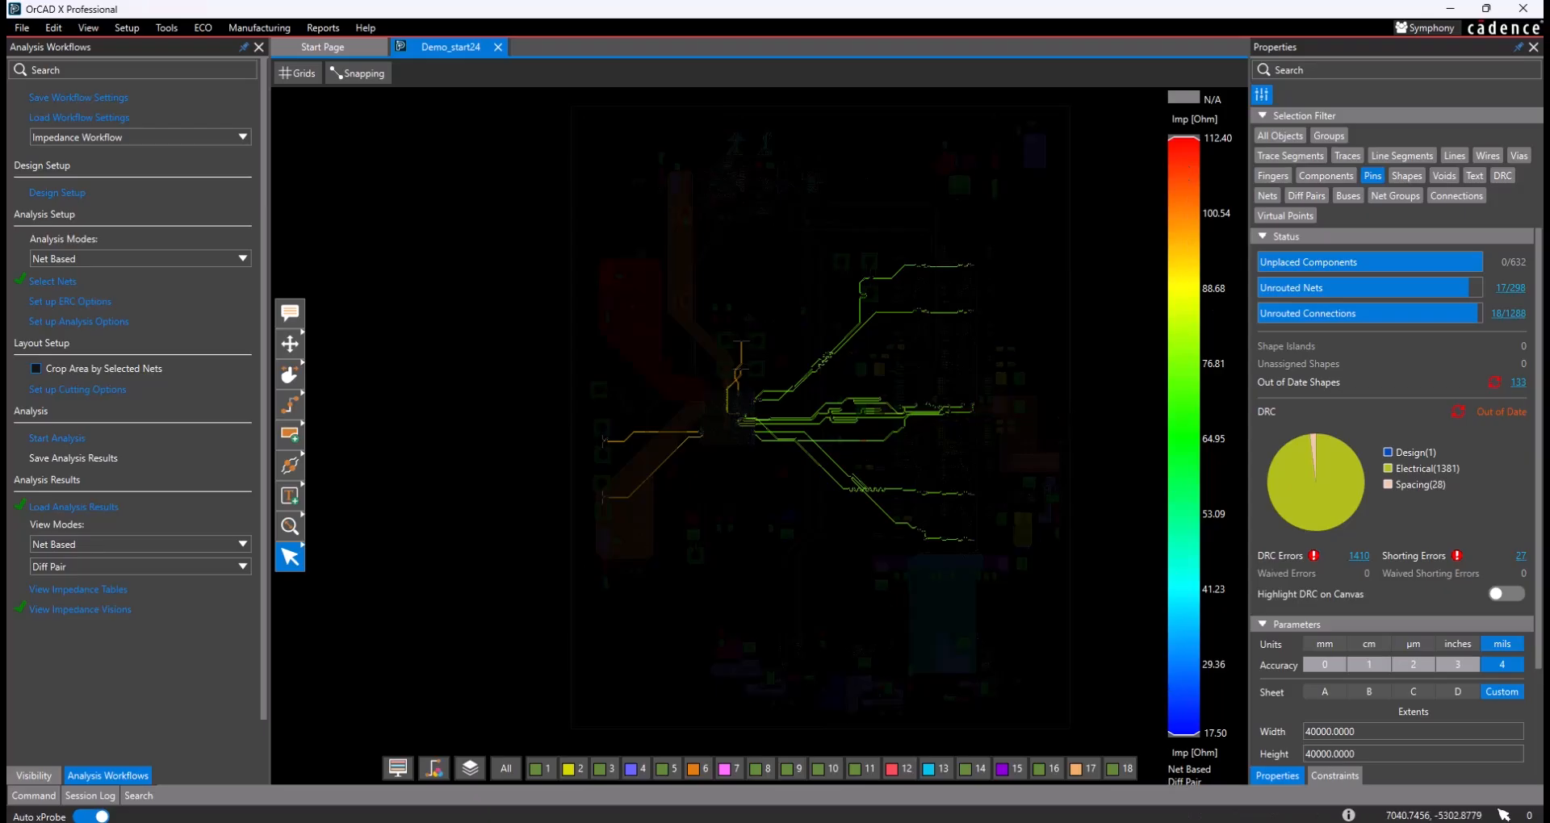
drag(1183, 736, 1228, 736)
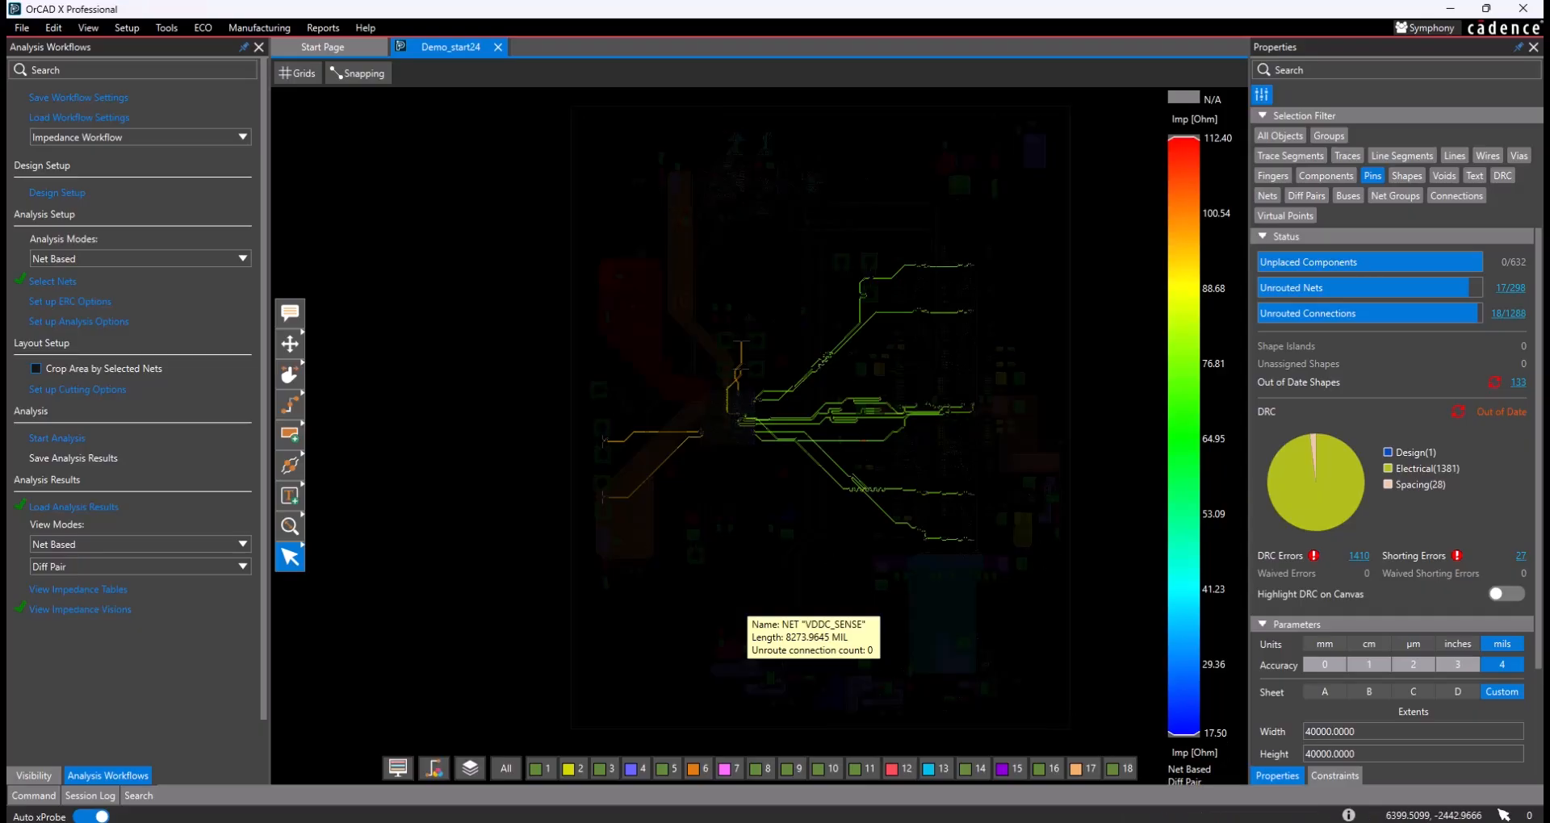
scroll(799, 709, up, 5)
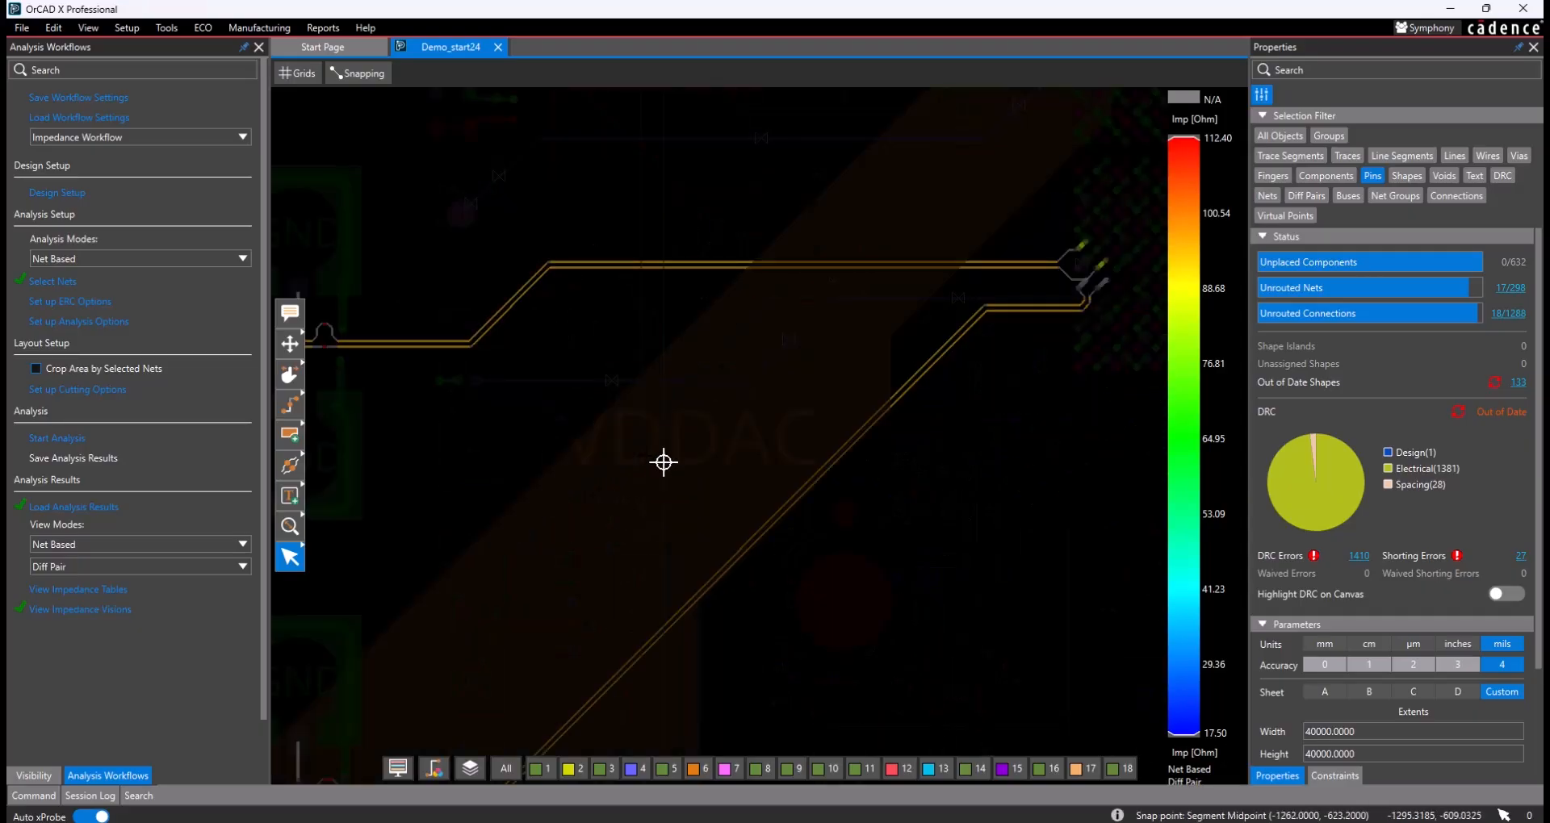
scroll(664, 463, down, 2)
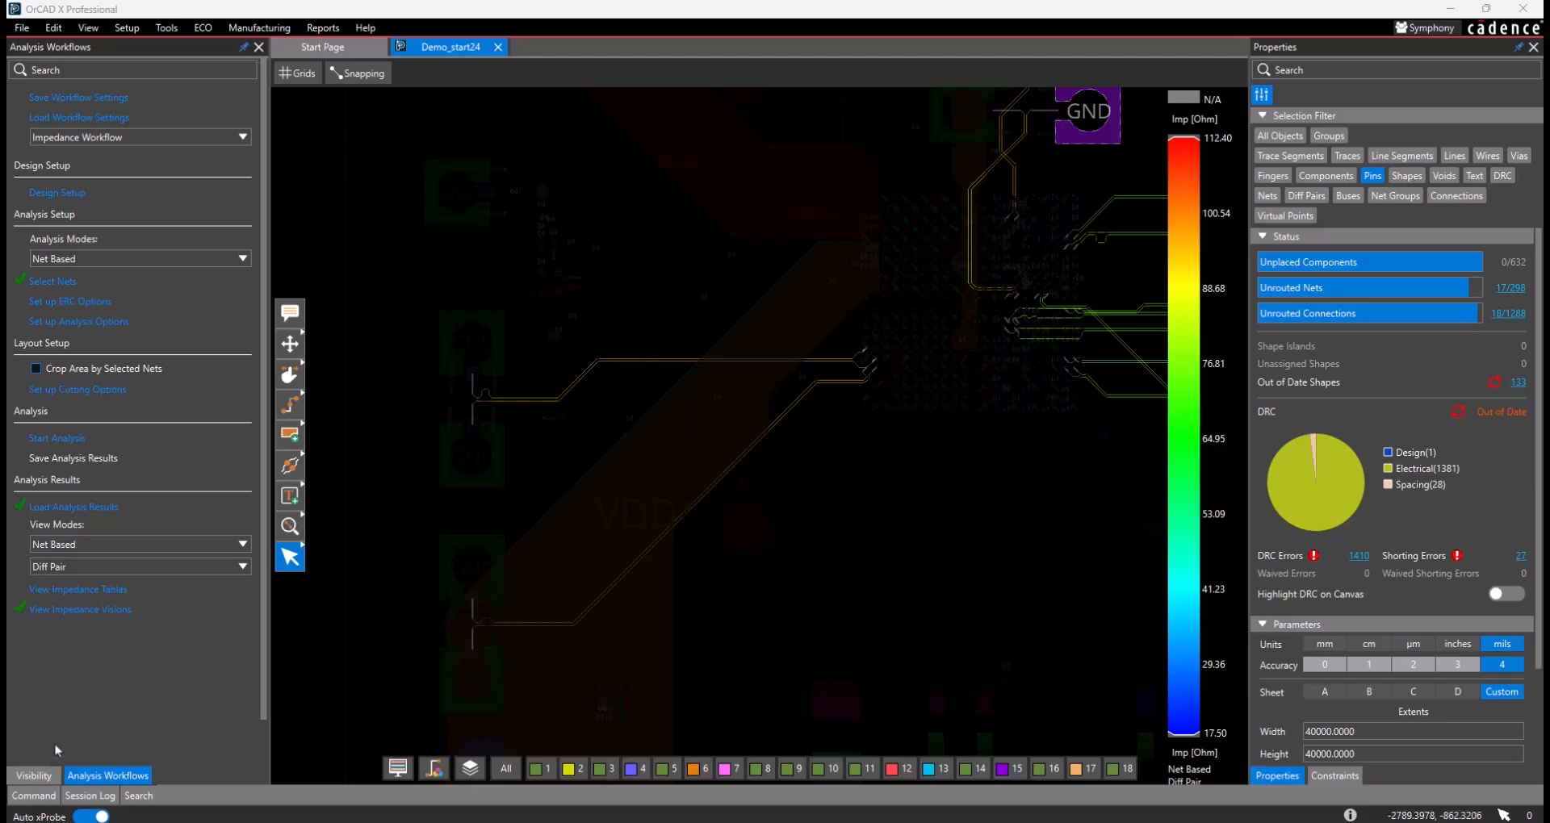
- Turn the impedance vision off and back on to compare it with the normal board display
click(106, 610)
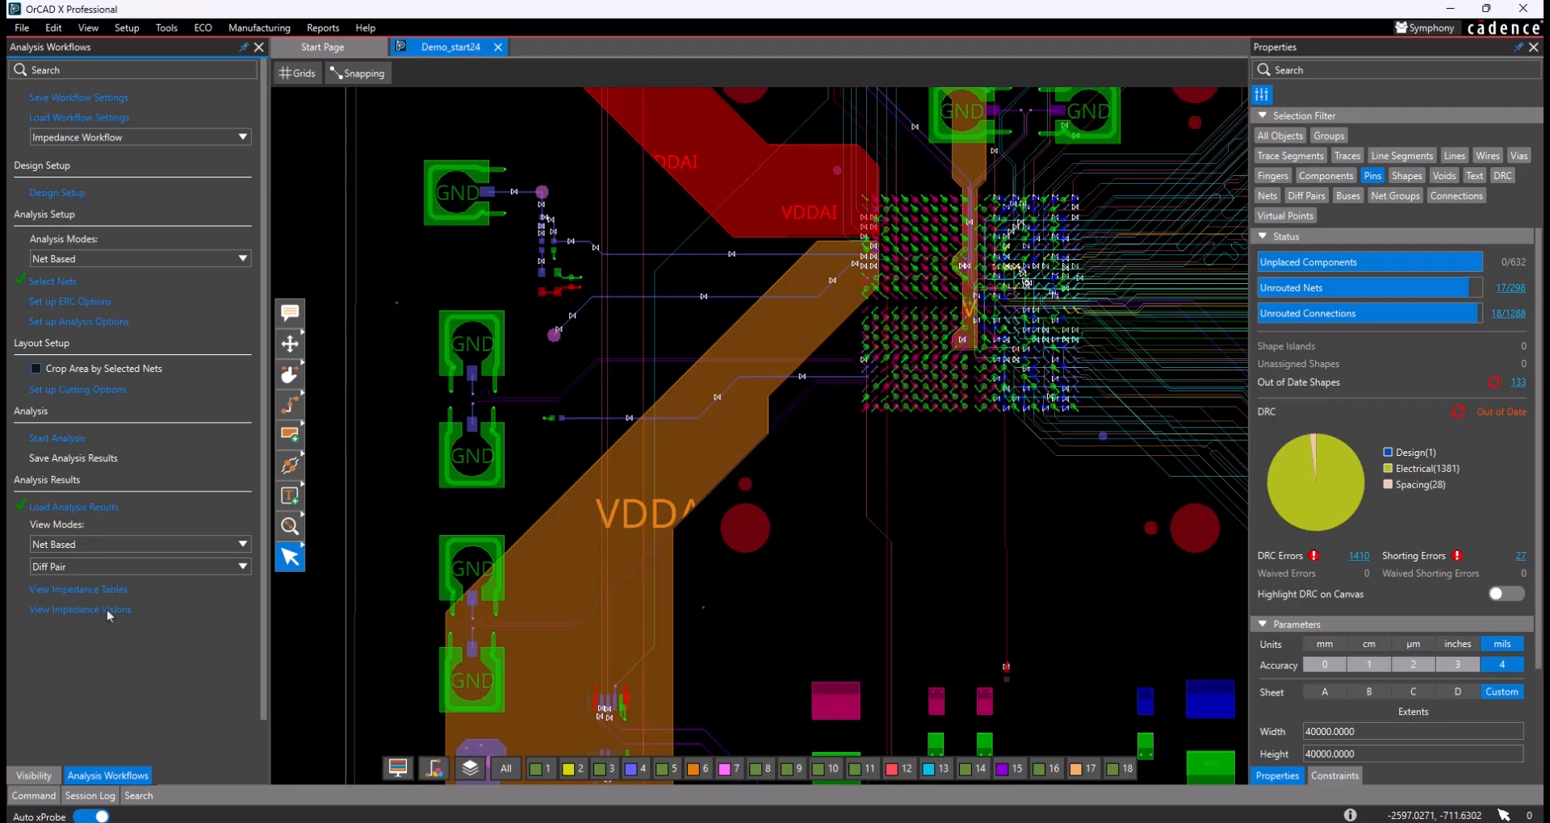
double_click(109, 610)
click(109, 611)
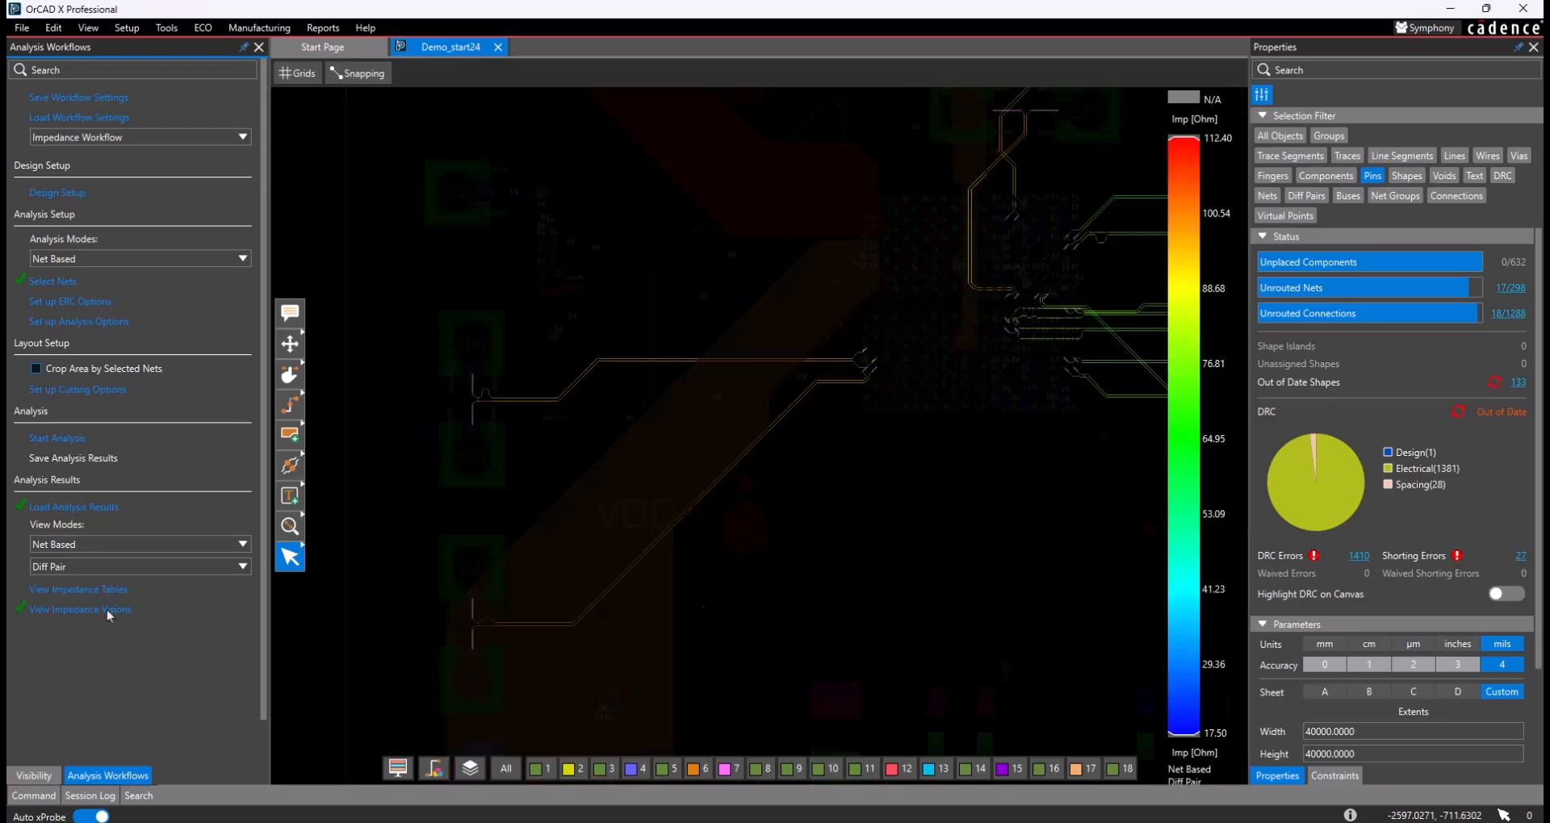
- Start Add Connect routing with the impedance vision on and look at the available trace-editing tools
click(292, 406)
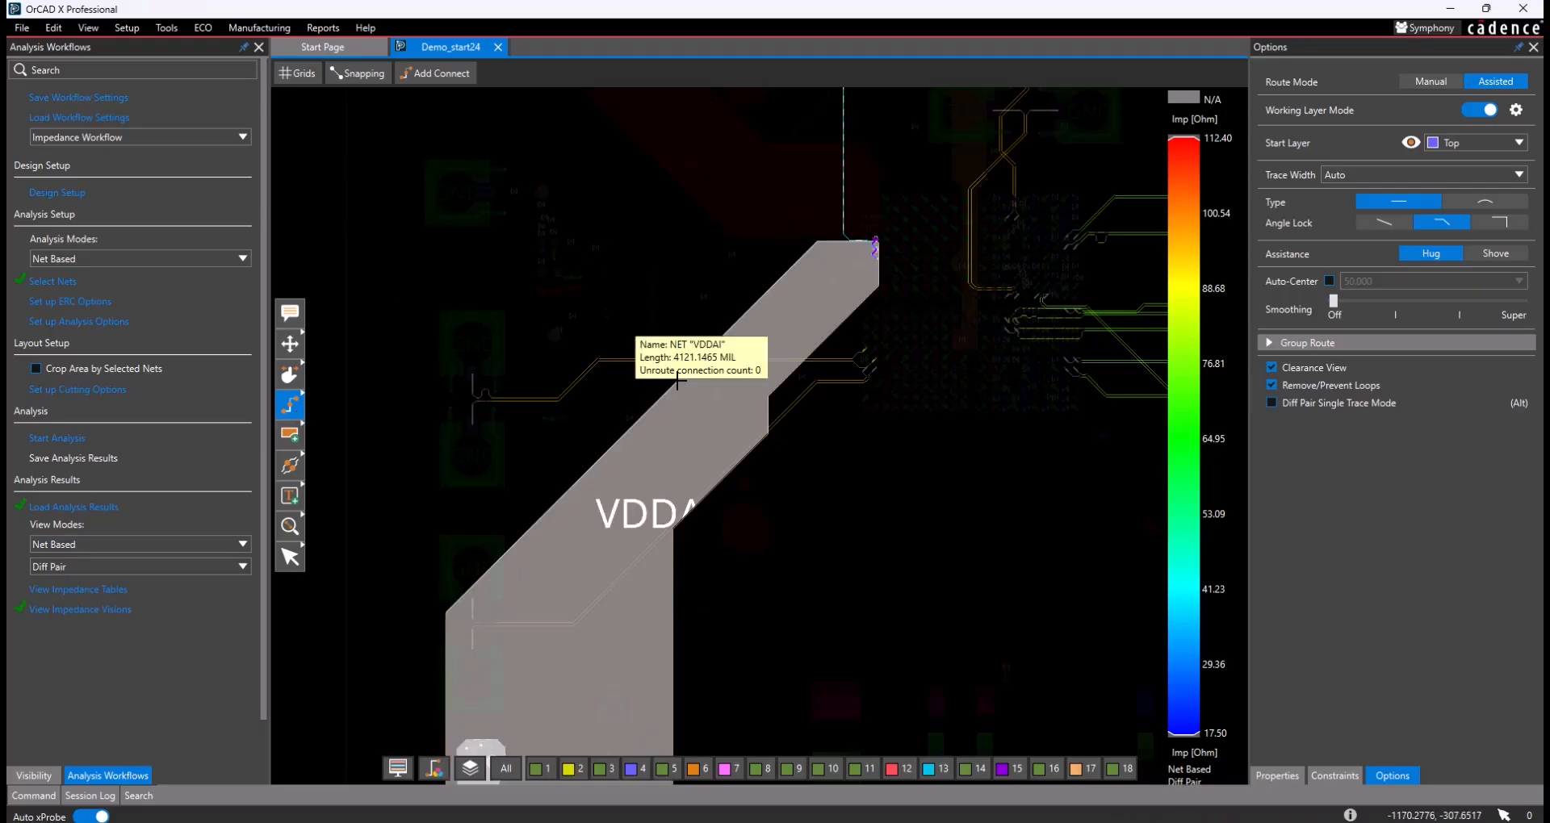
click(289, 378)
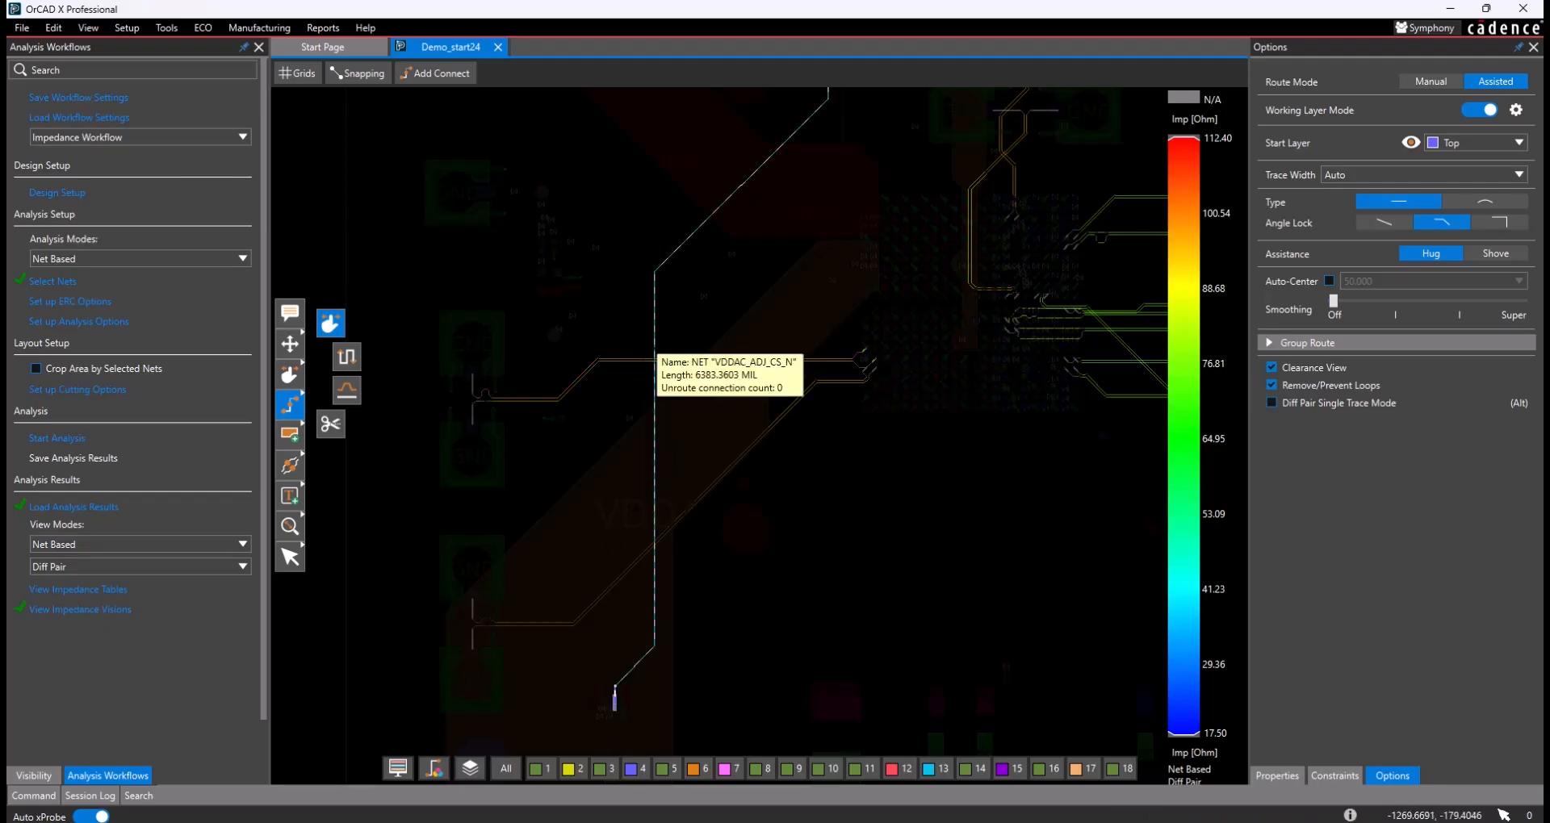
scroll(655, 357, up, 3)
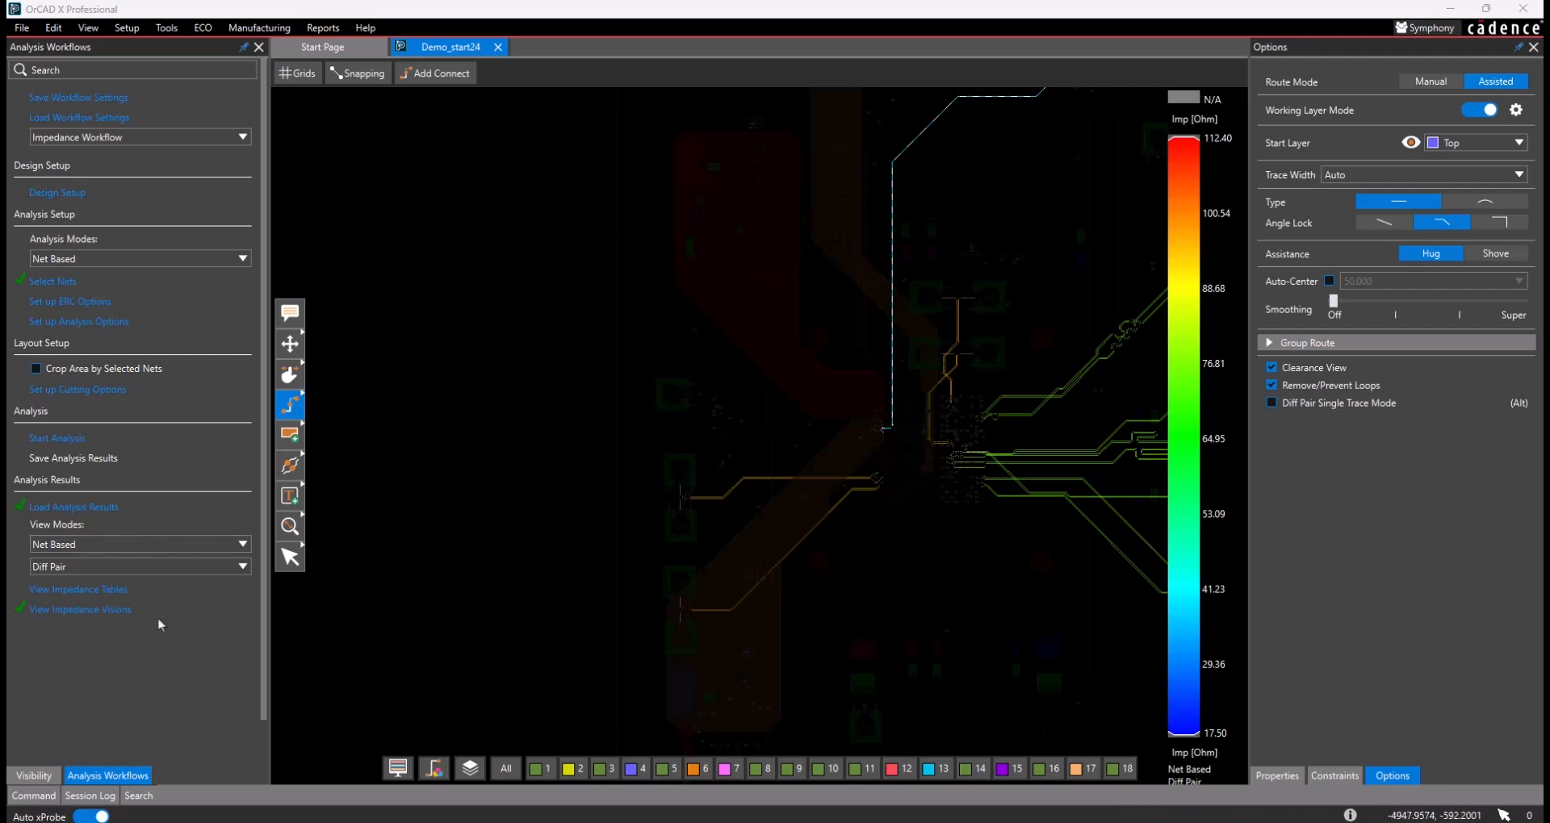
- Open the impedance tables and float the Simulation Table, widened to show all of its Diff Pair columns
click(101, 594)
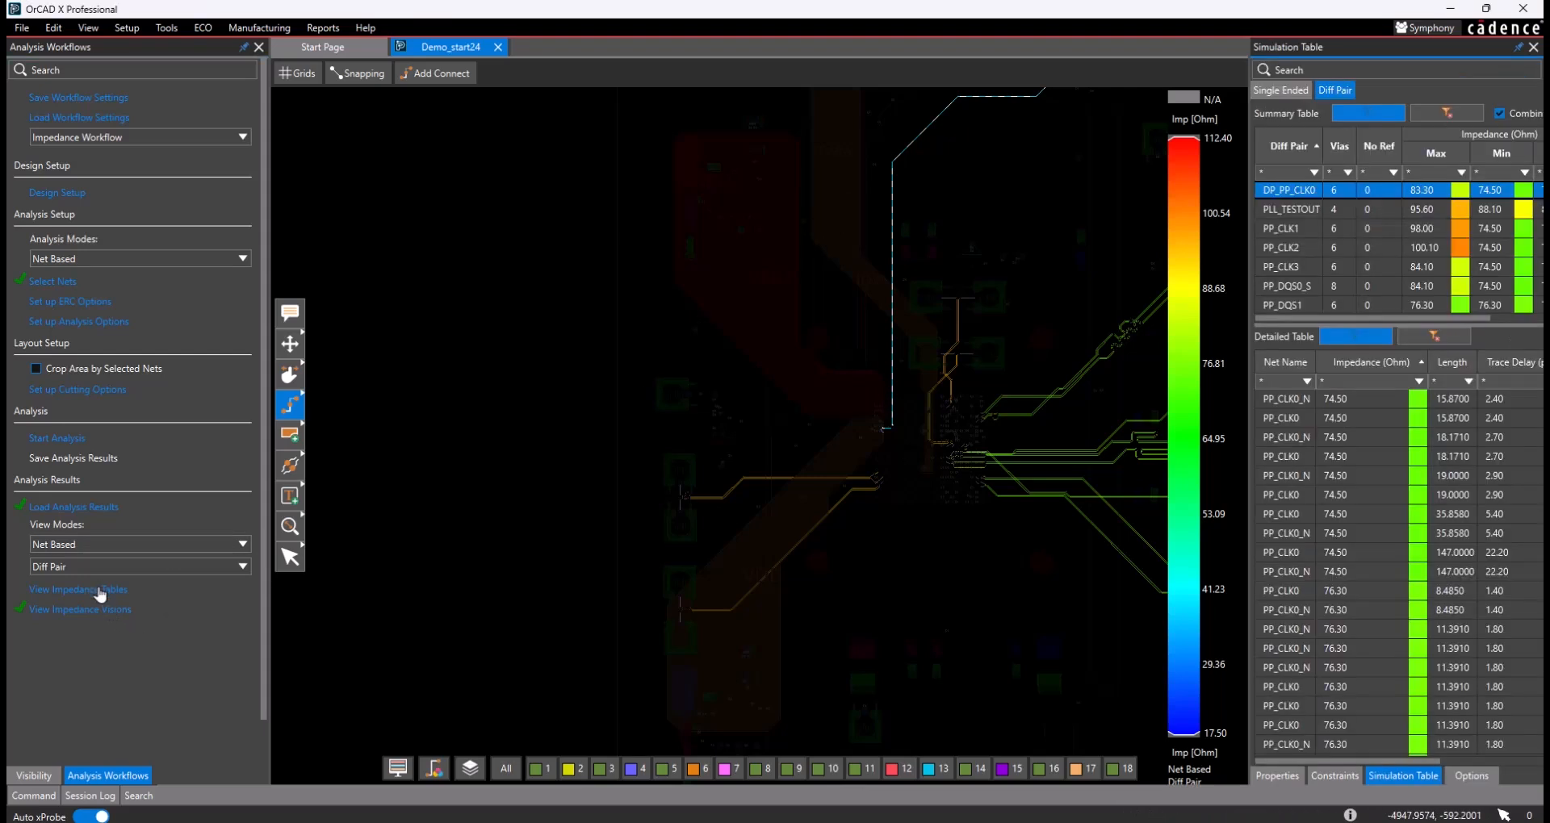
mouse_move(1119, 236)
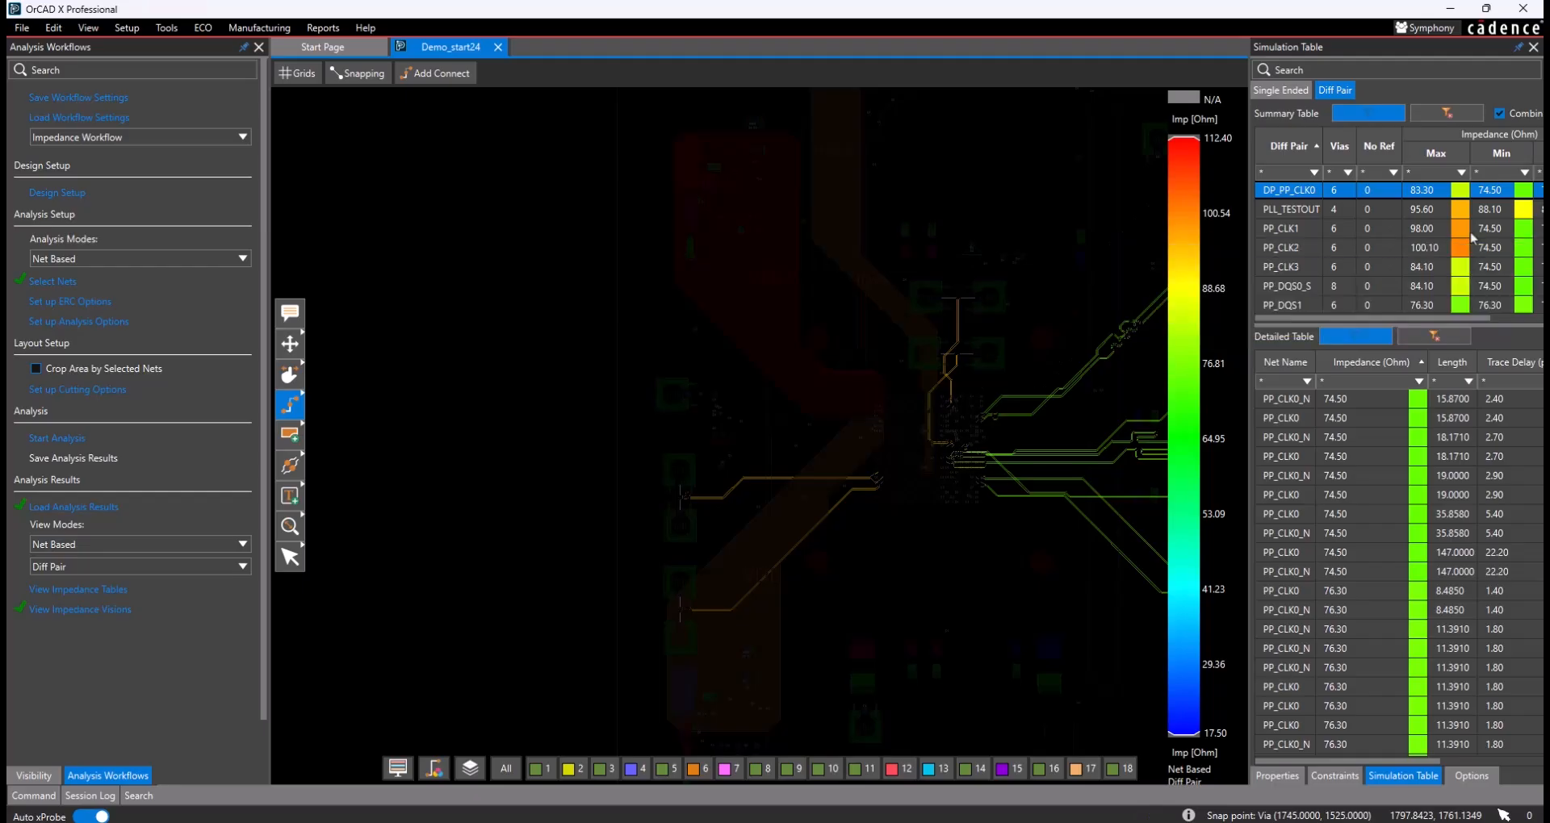
drag(1361, 52, 416, 758)
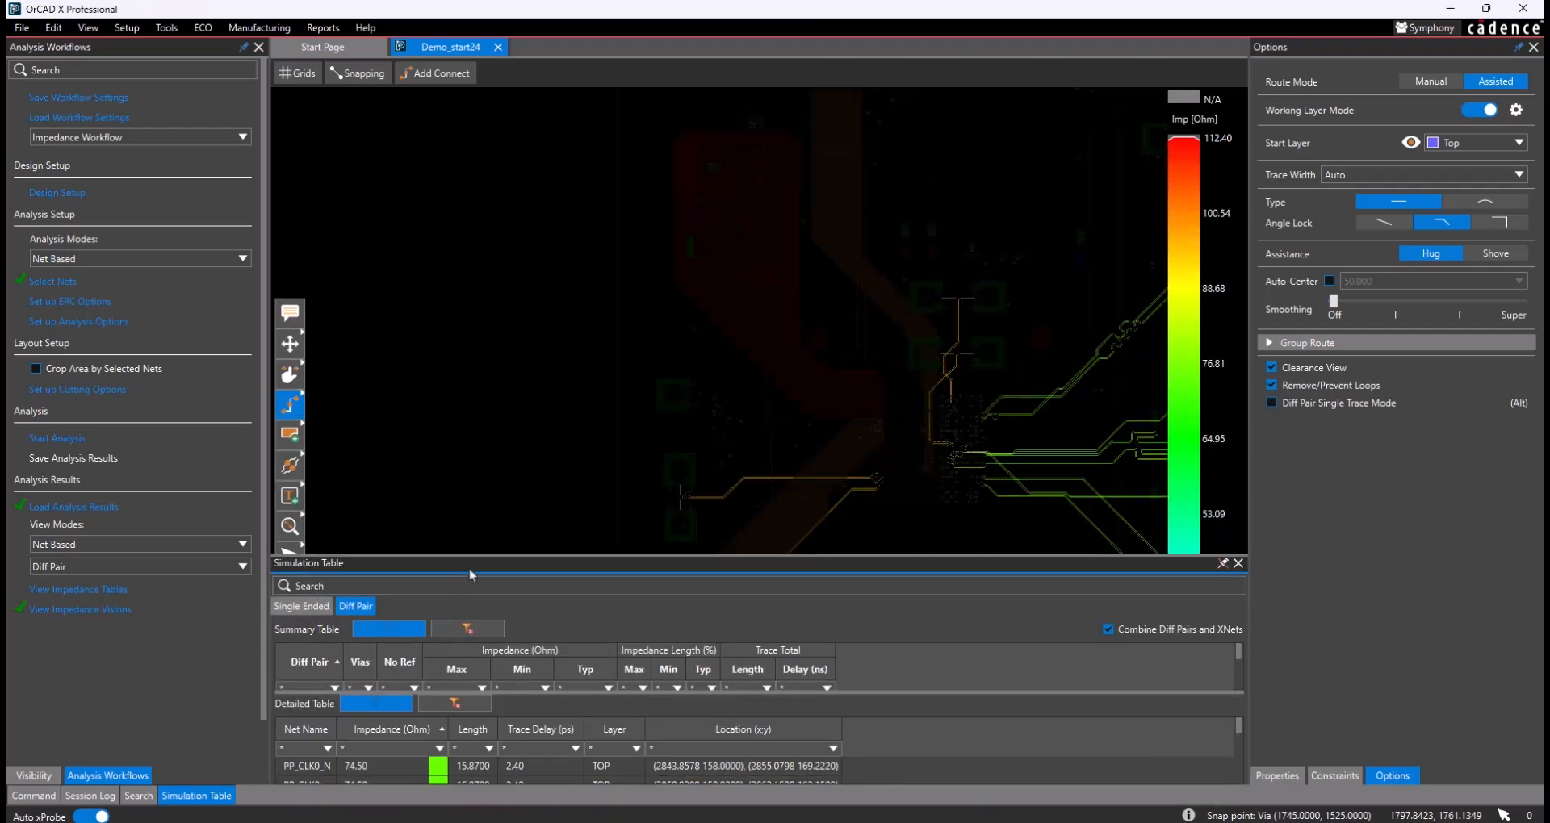
drag(471, 565, 1421, 360)
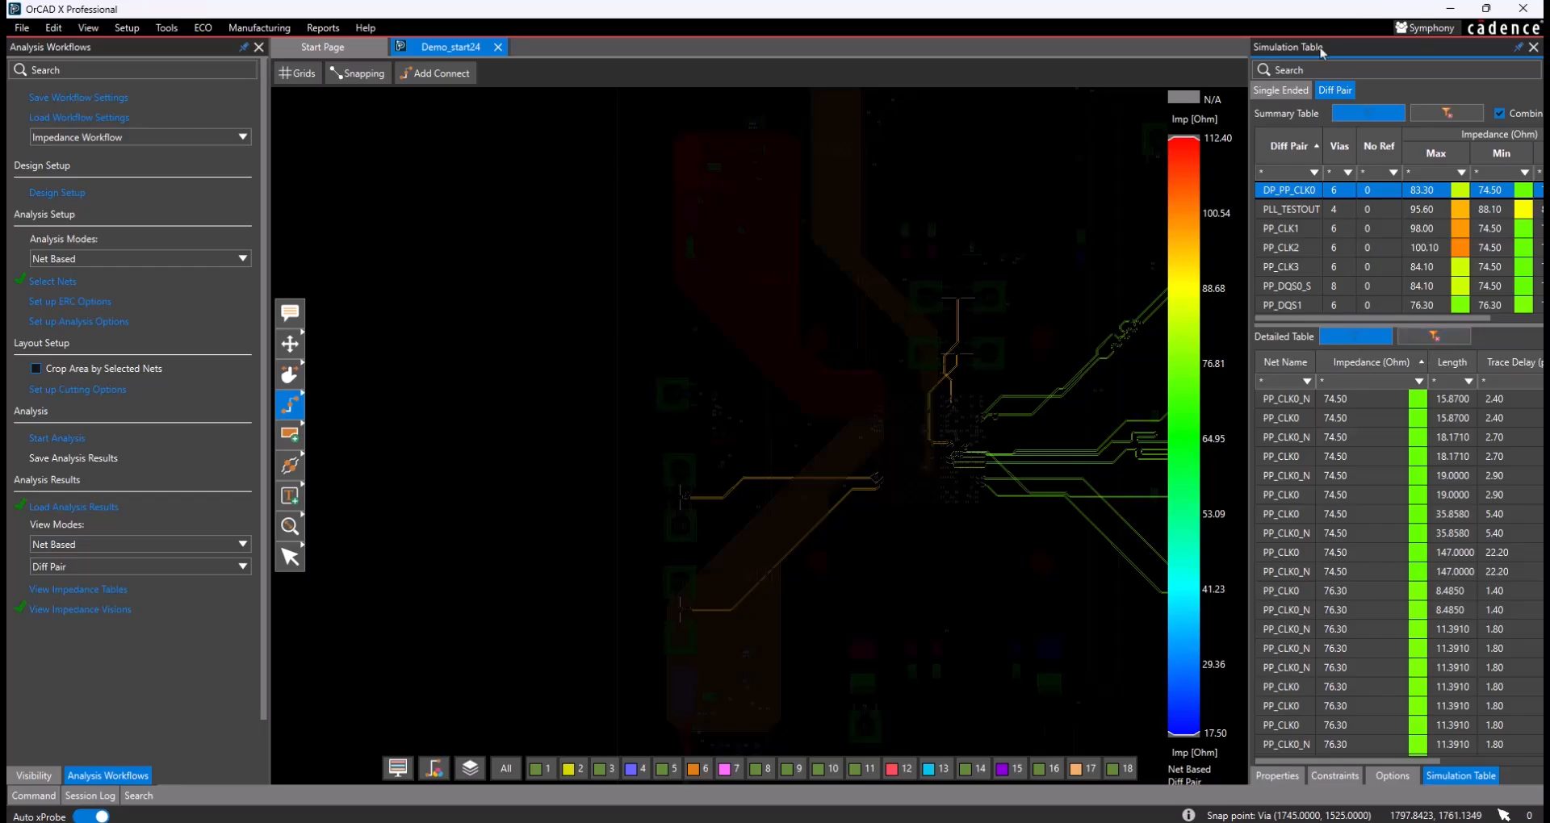
drag(1346, 57, 889, 58)
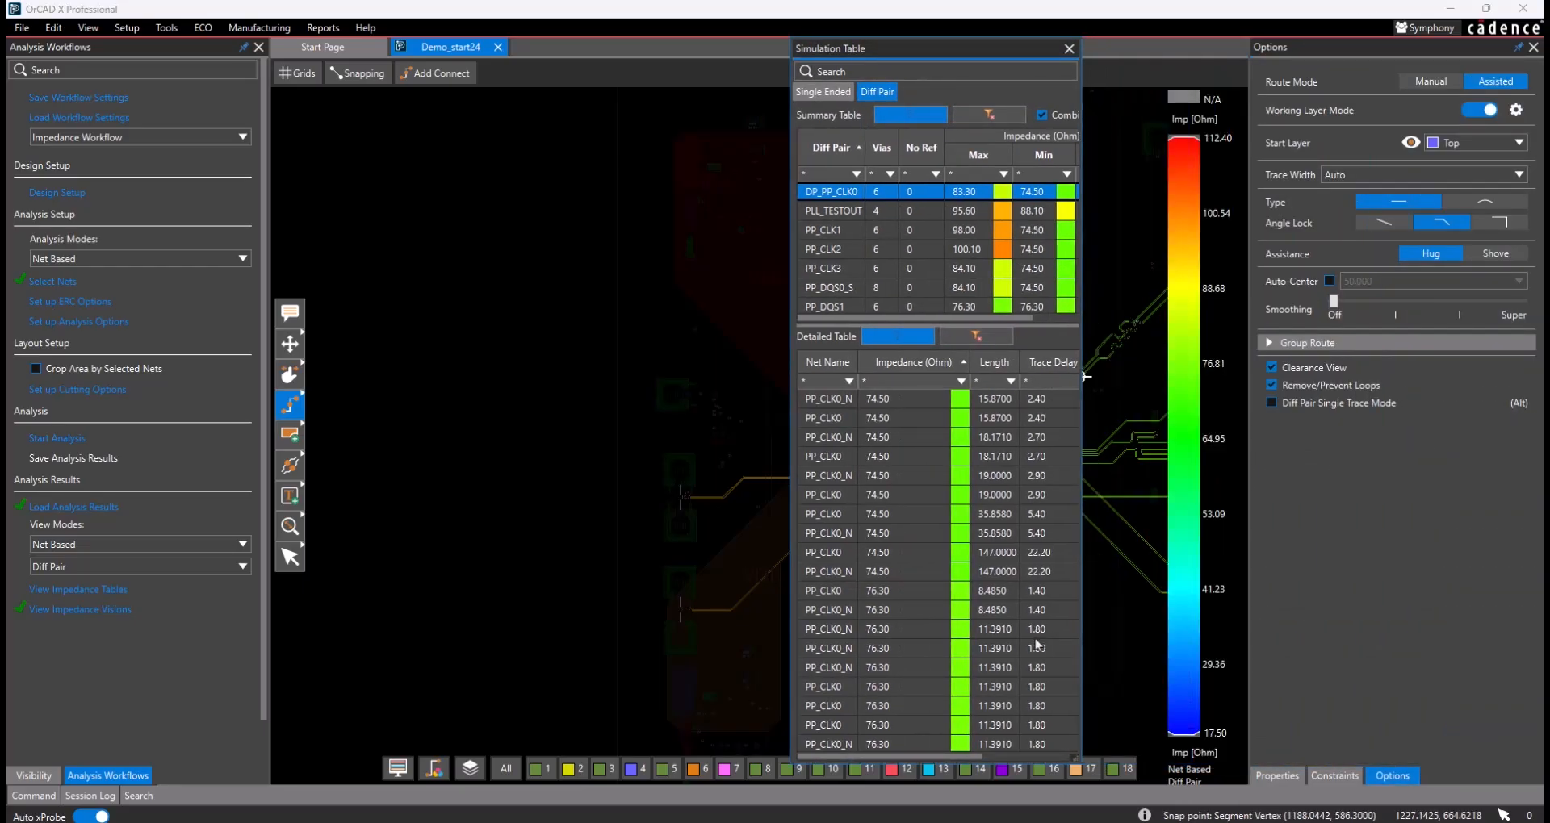
drag(1080, 664, 1471, 670)
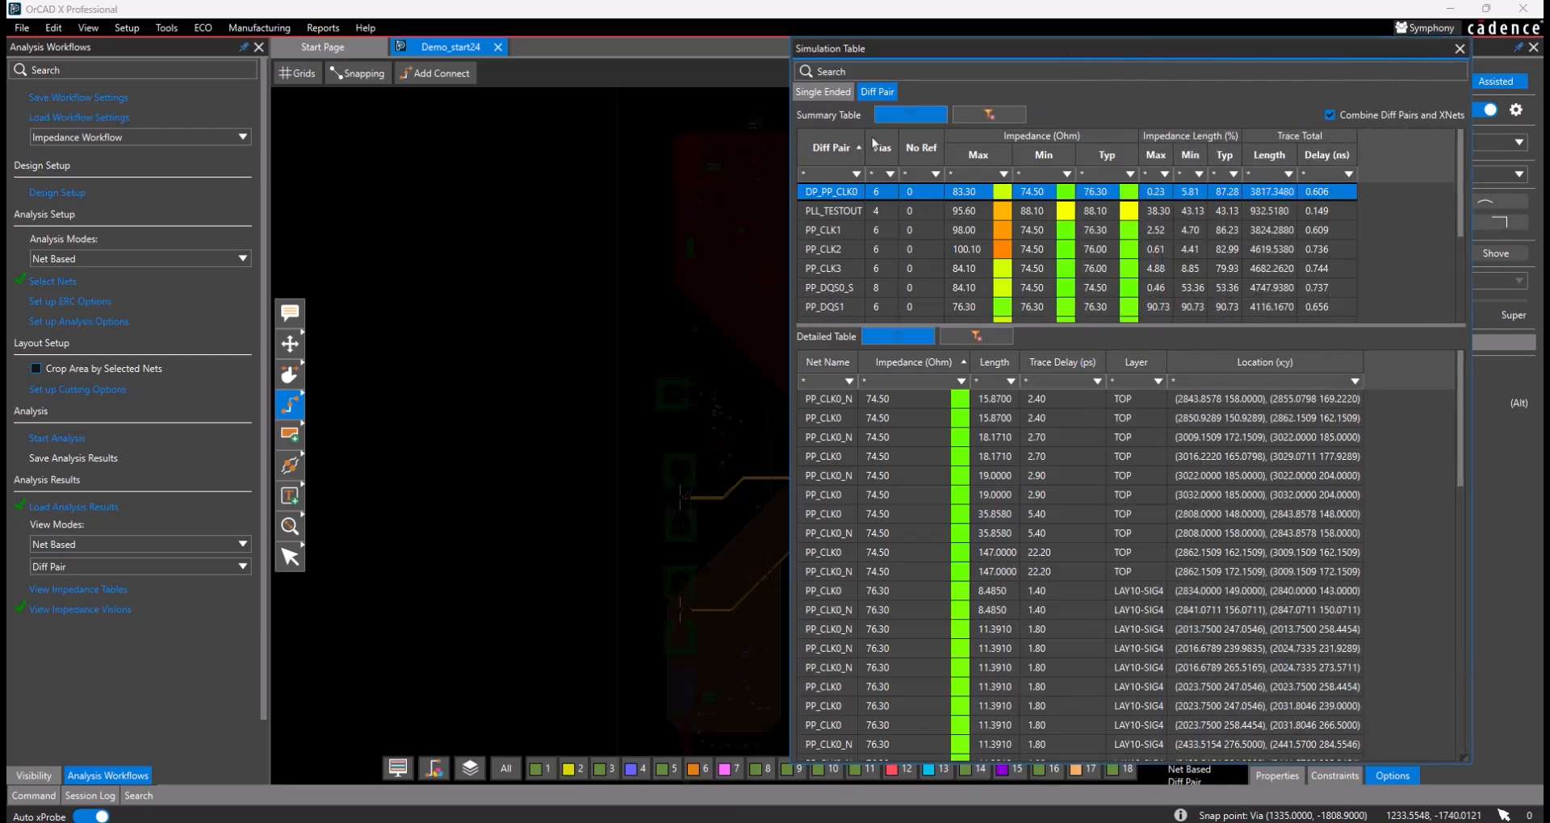
- Compare the Single Ended and Diff Pair impedance tables, including the single-ended R, L and C columns
click(834, 99)
click(882, 96)
click(818, 94)
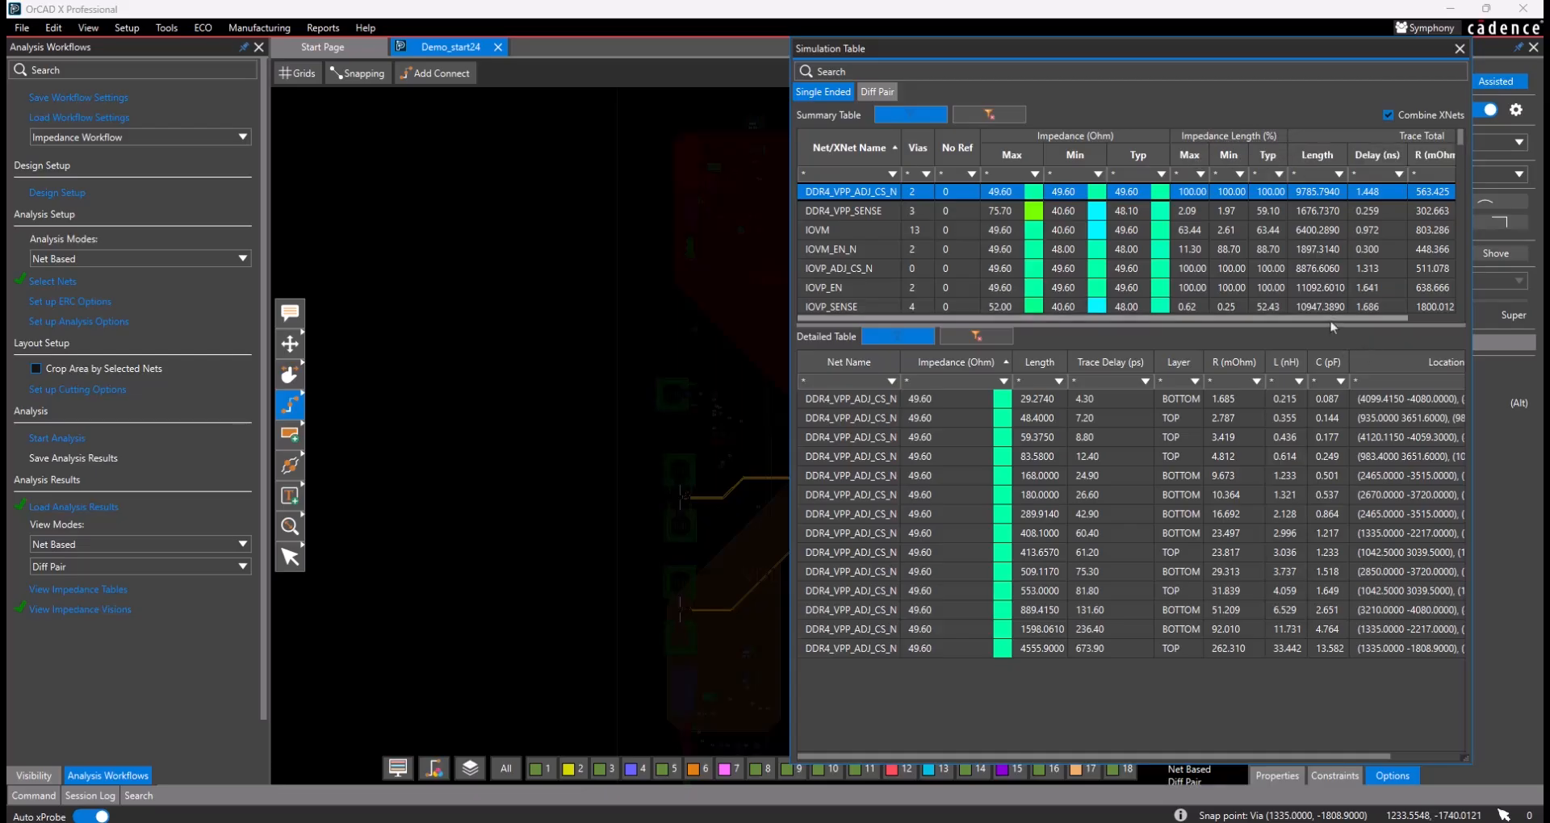
scroll(1332, 322, right, 2)
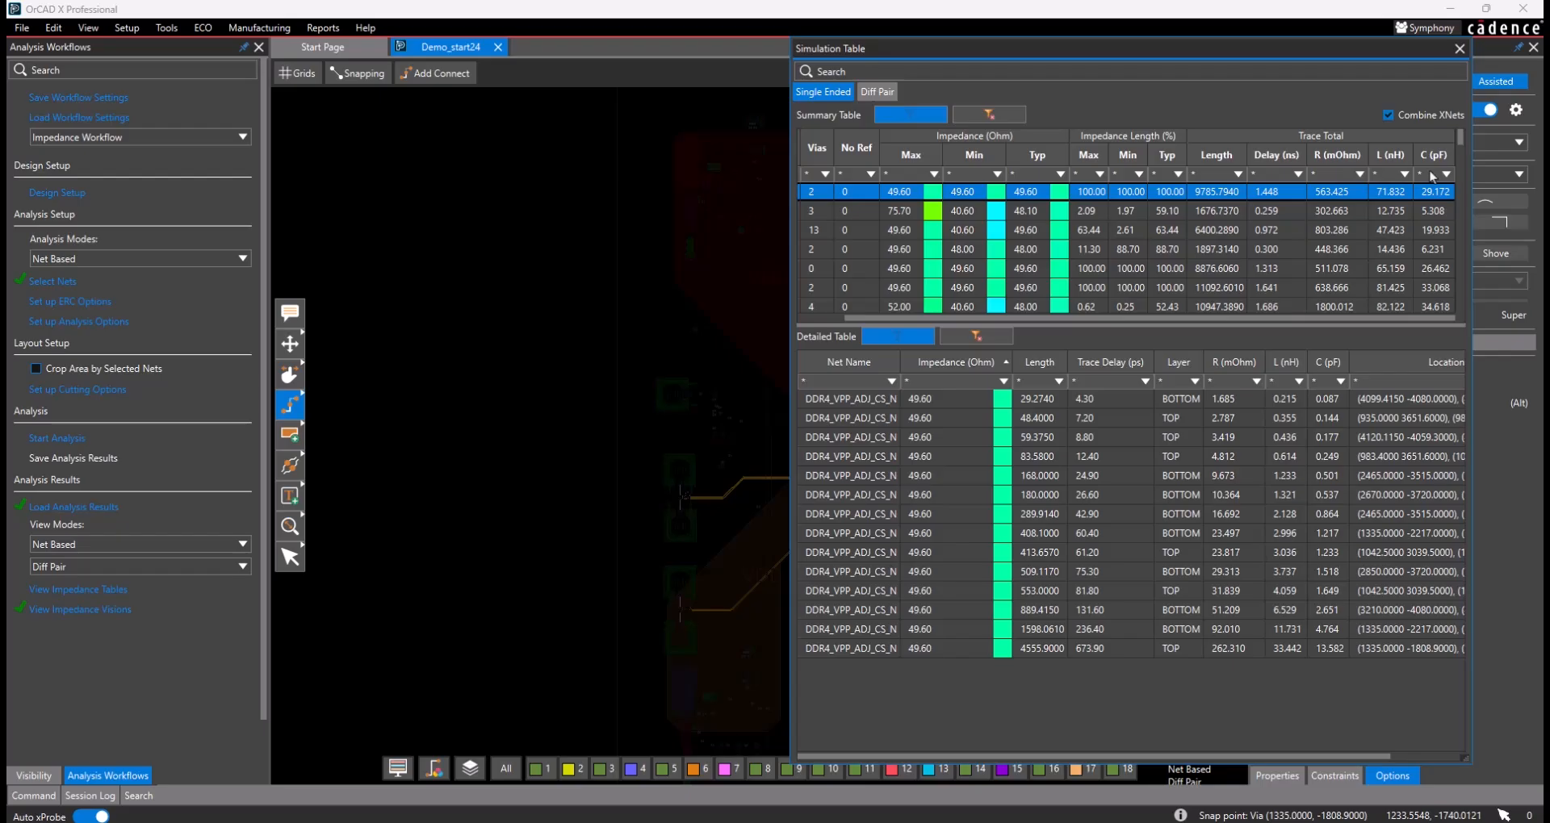
click(876, 92)
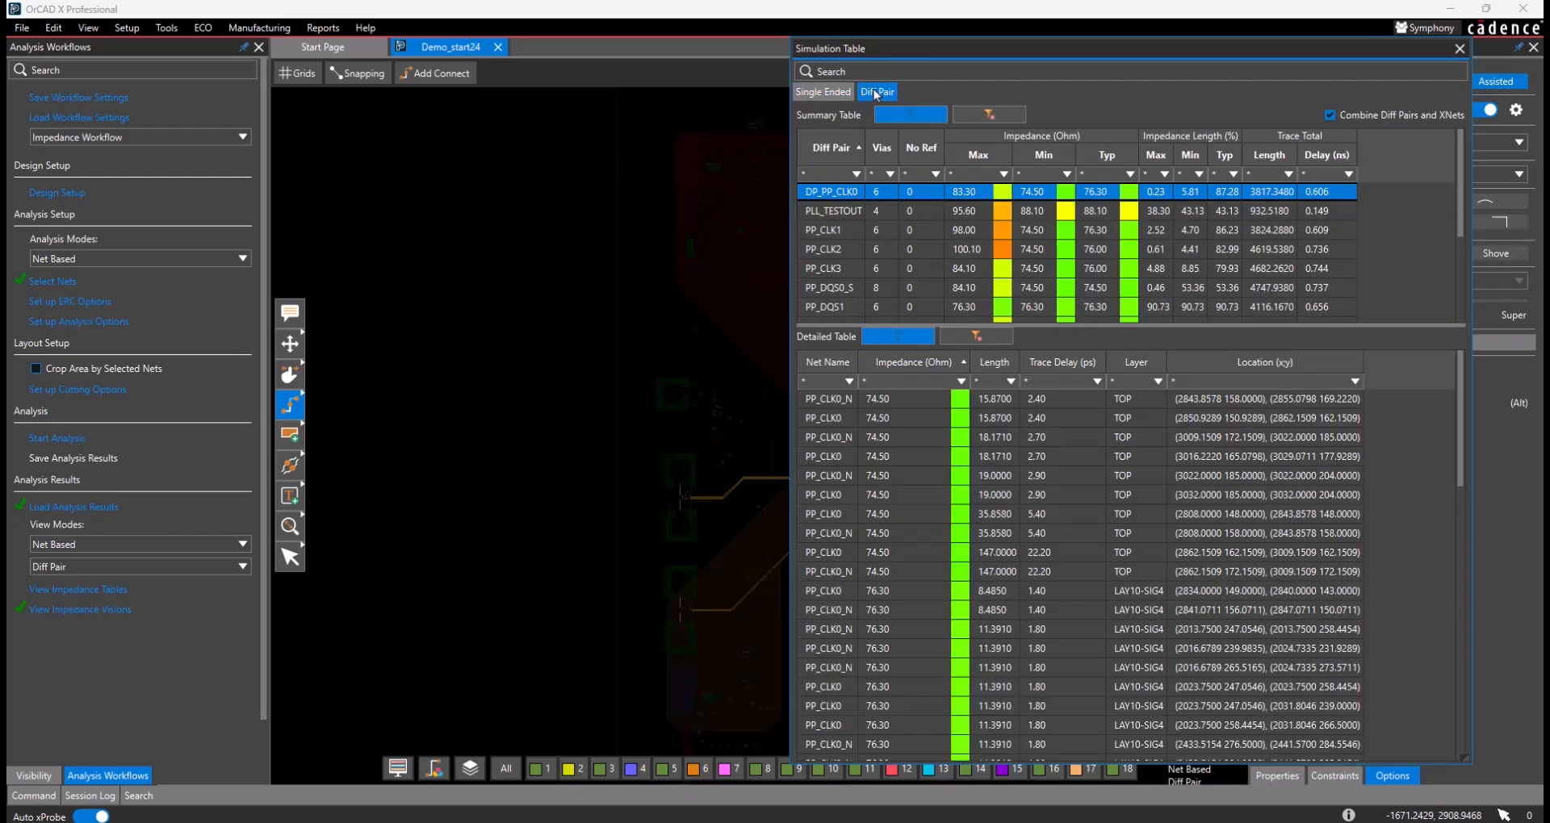
- Sort the Single Ended summary by maximum impedance and the Diff Pair summary by maximum impedance, highest first
click(825, 92)
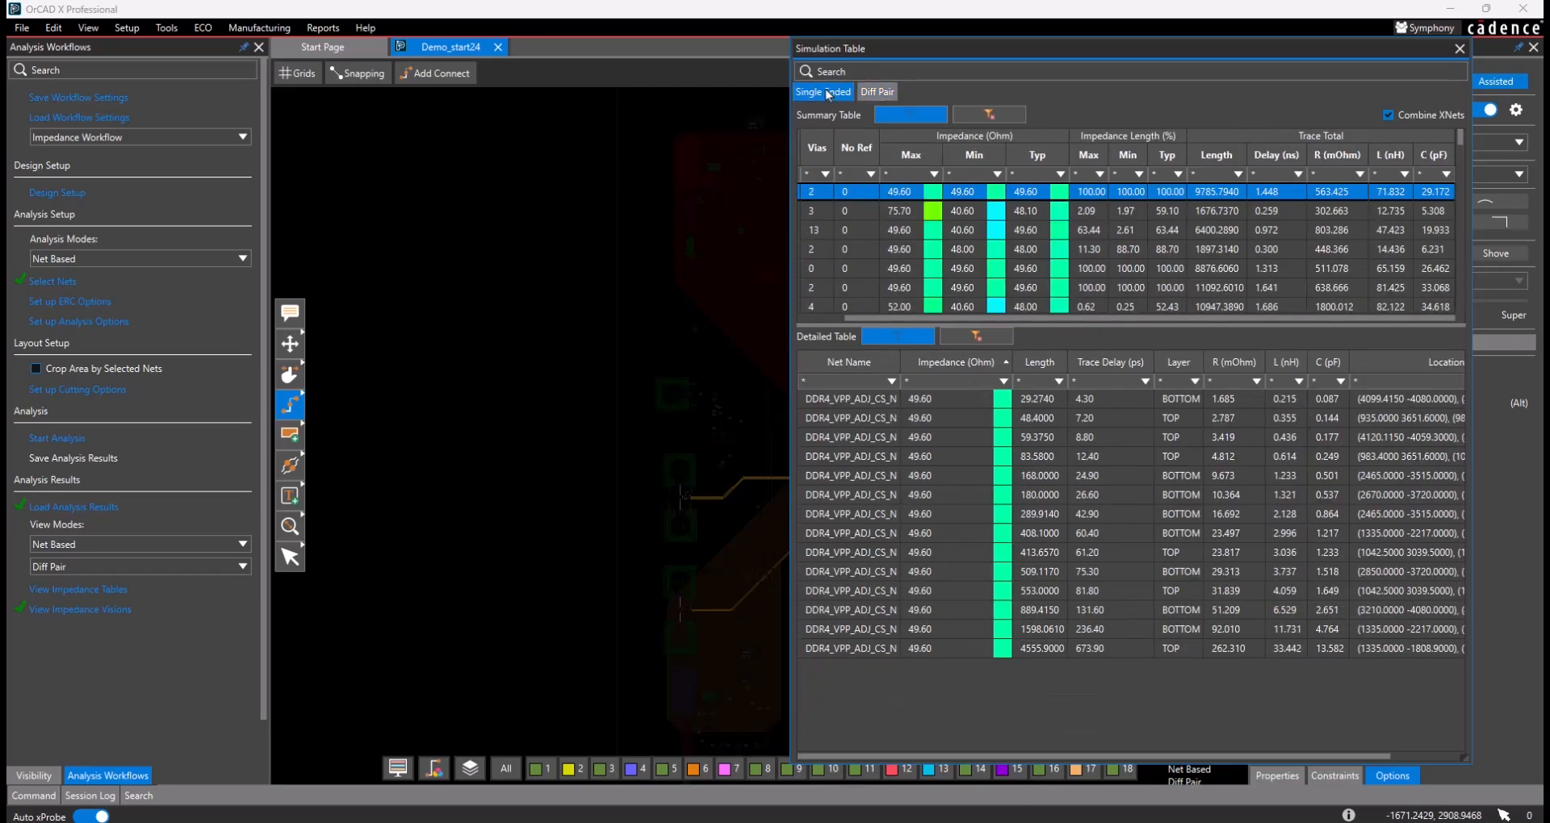
click(913, 154)
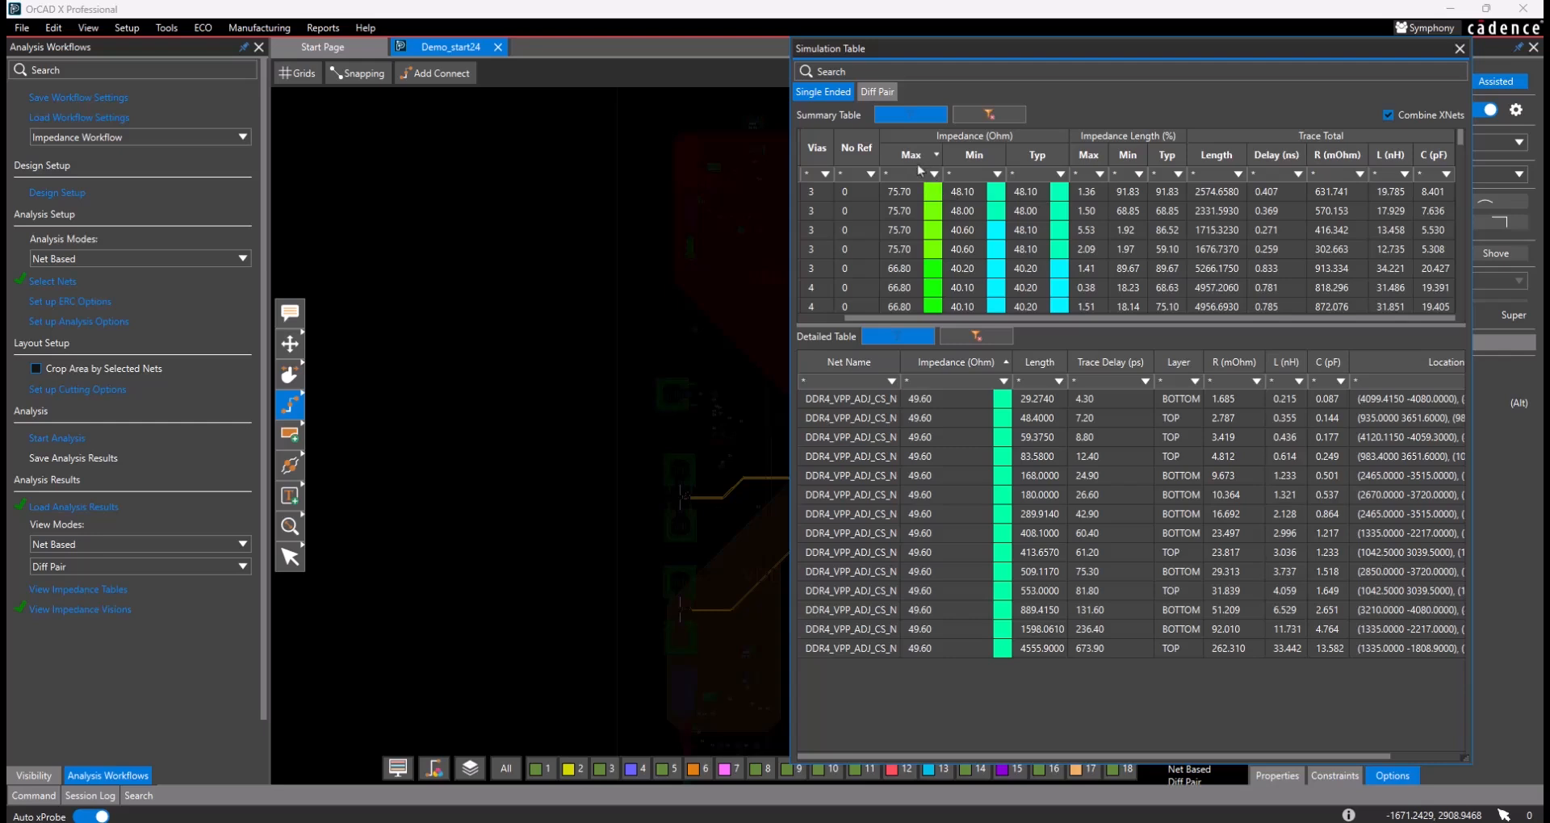
click(916, 159)
click(877, 91)
click(982, 158)
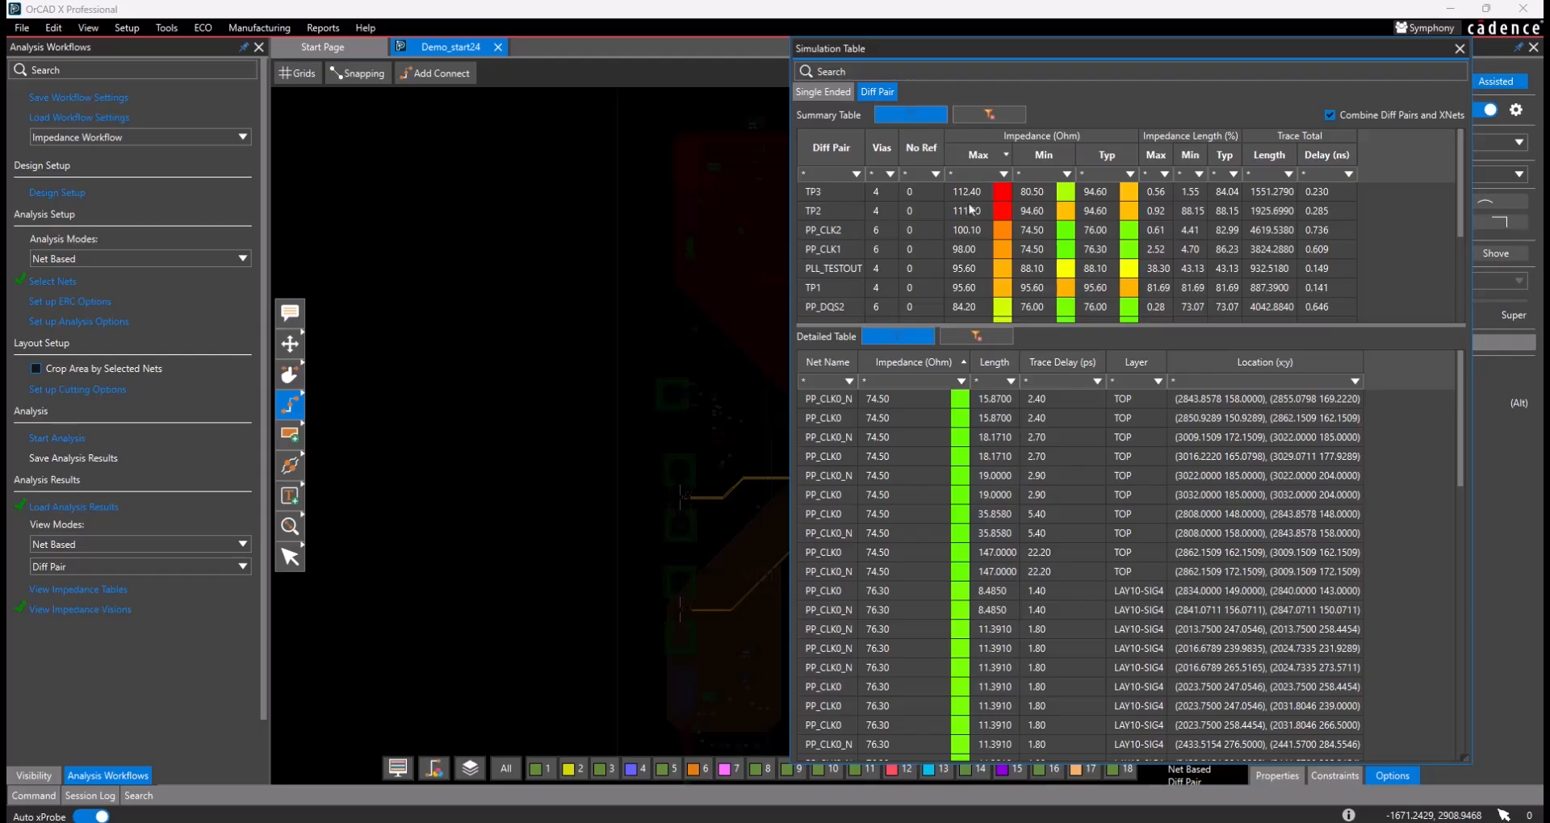
- List the segments of diff pair TP3 in the detailed table and sort them by impedance, highest first
click(829, 192)
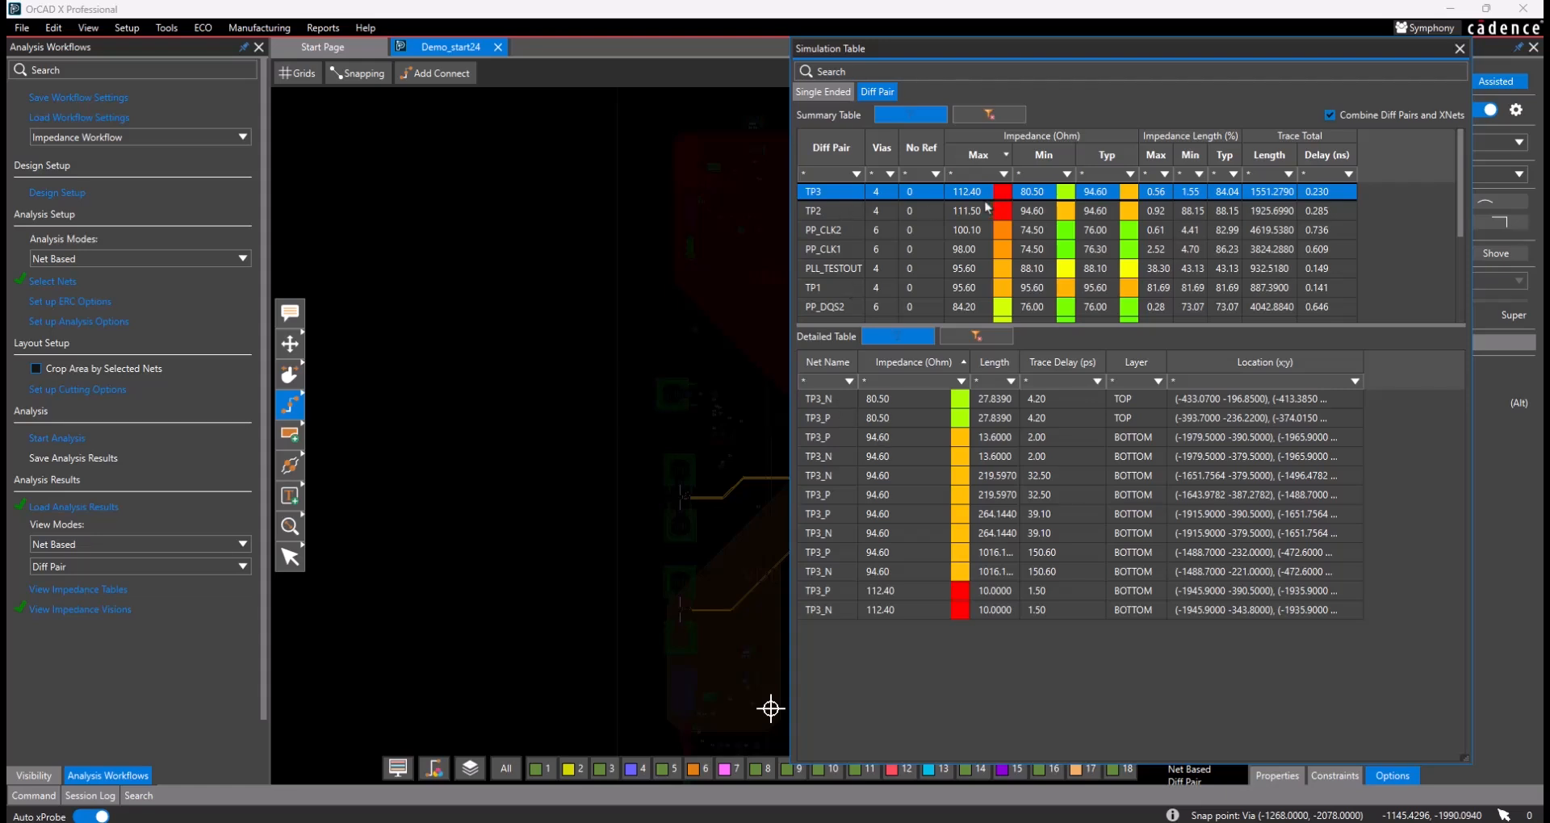
click(932, 385)
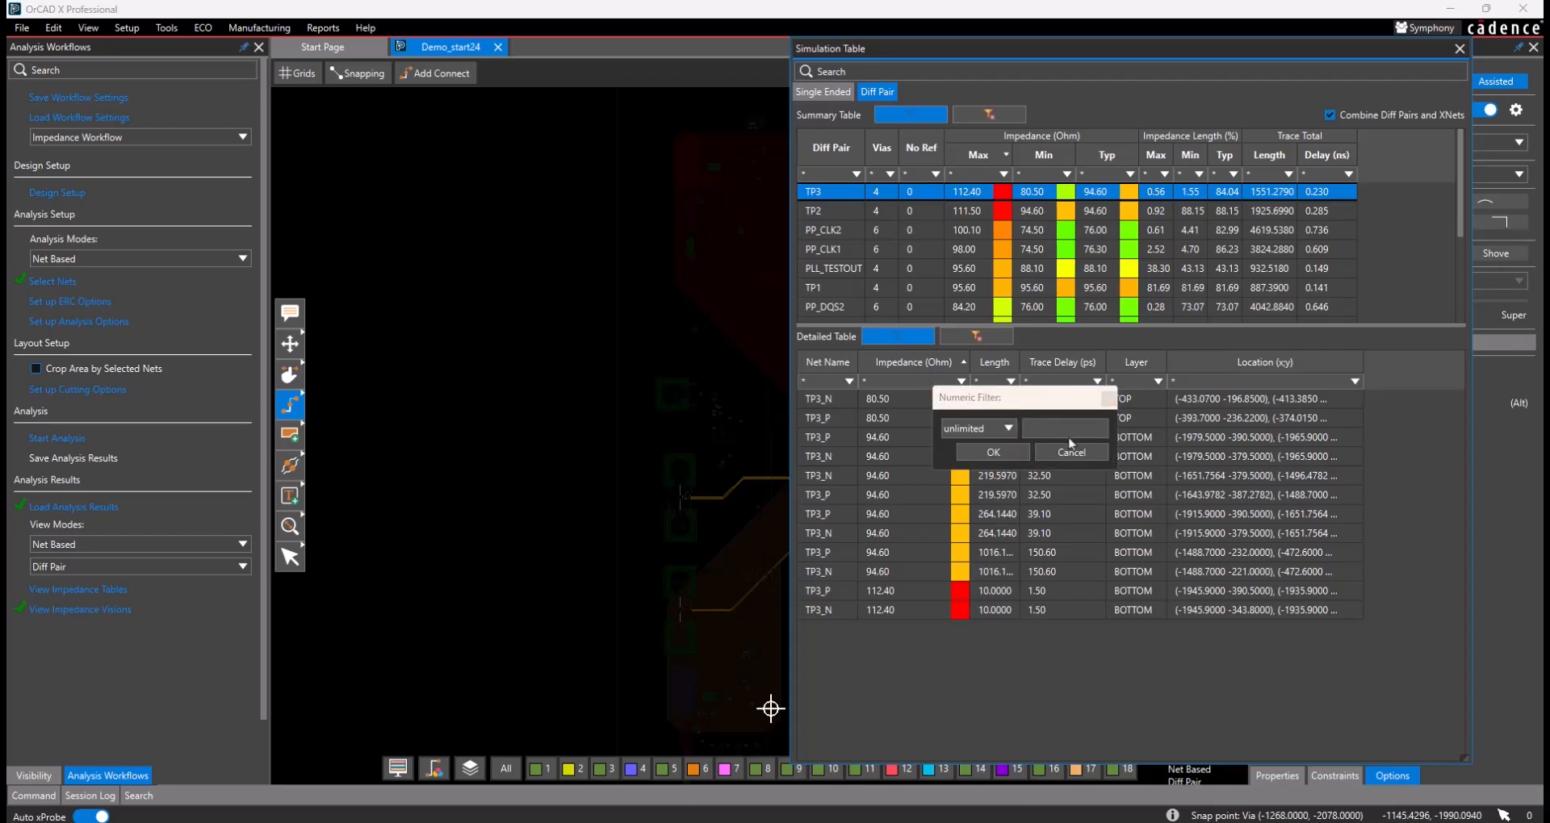
click(1070, 454)
click(914, 365)
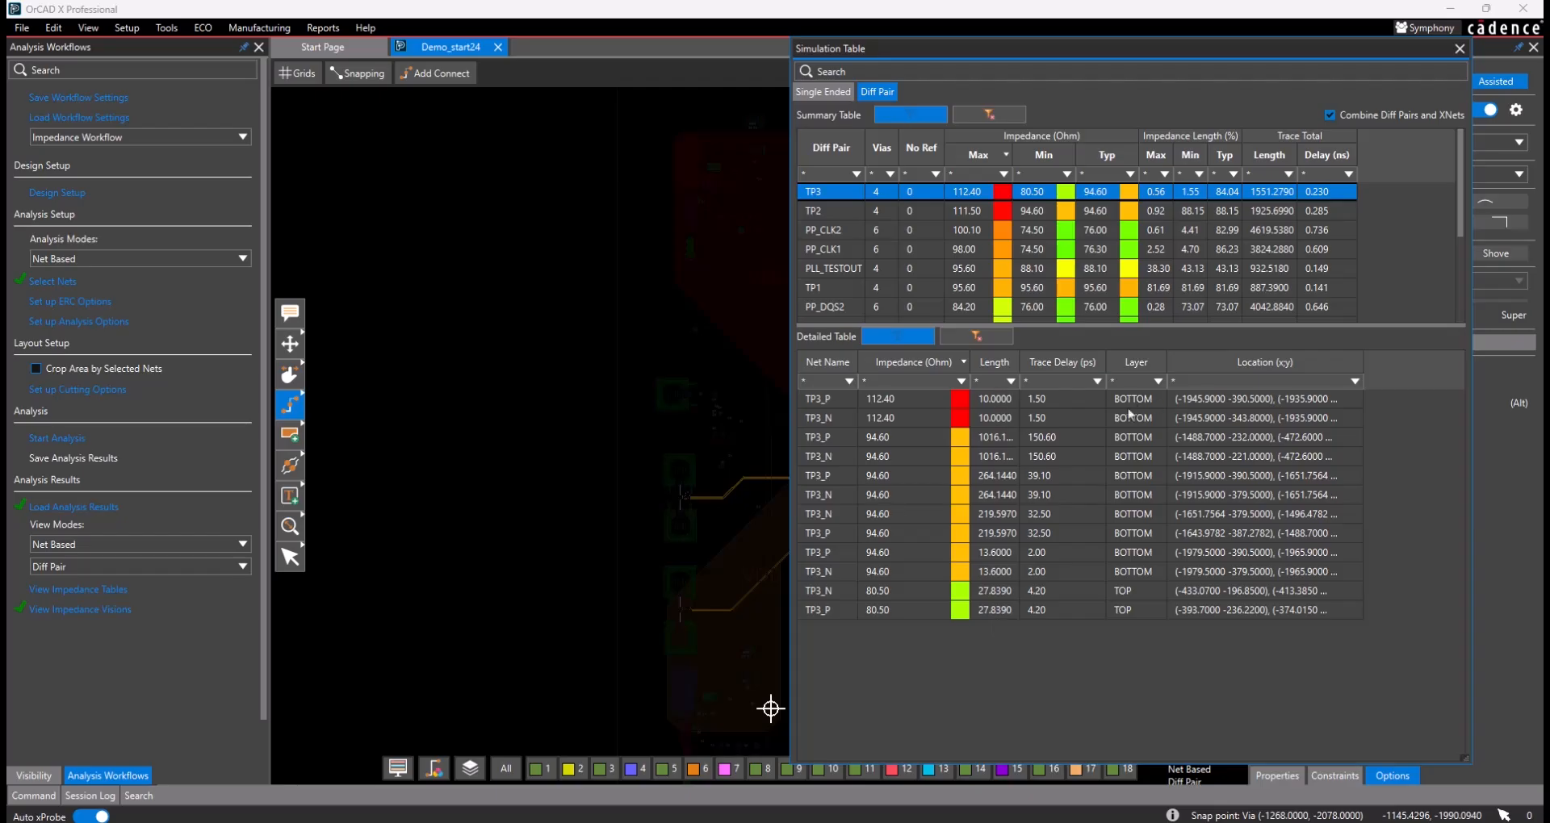
- Locate the highest-impedance TP3_P and TP3_N segments on the board, docking the Simulation Table back beside the canvas
click(834, 403)
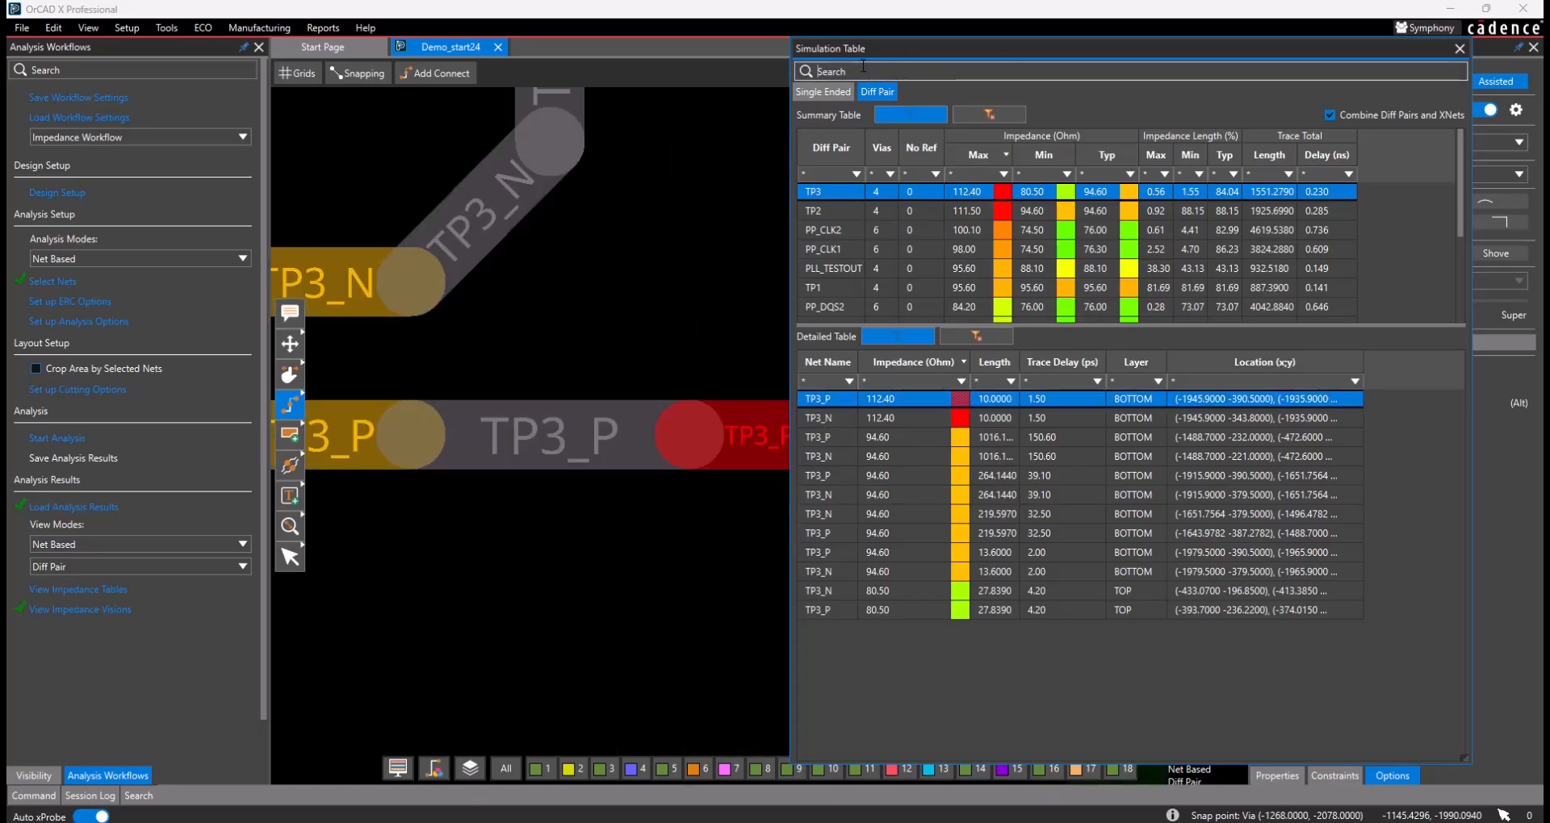
drag(1148, 55, 1407, 145)
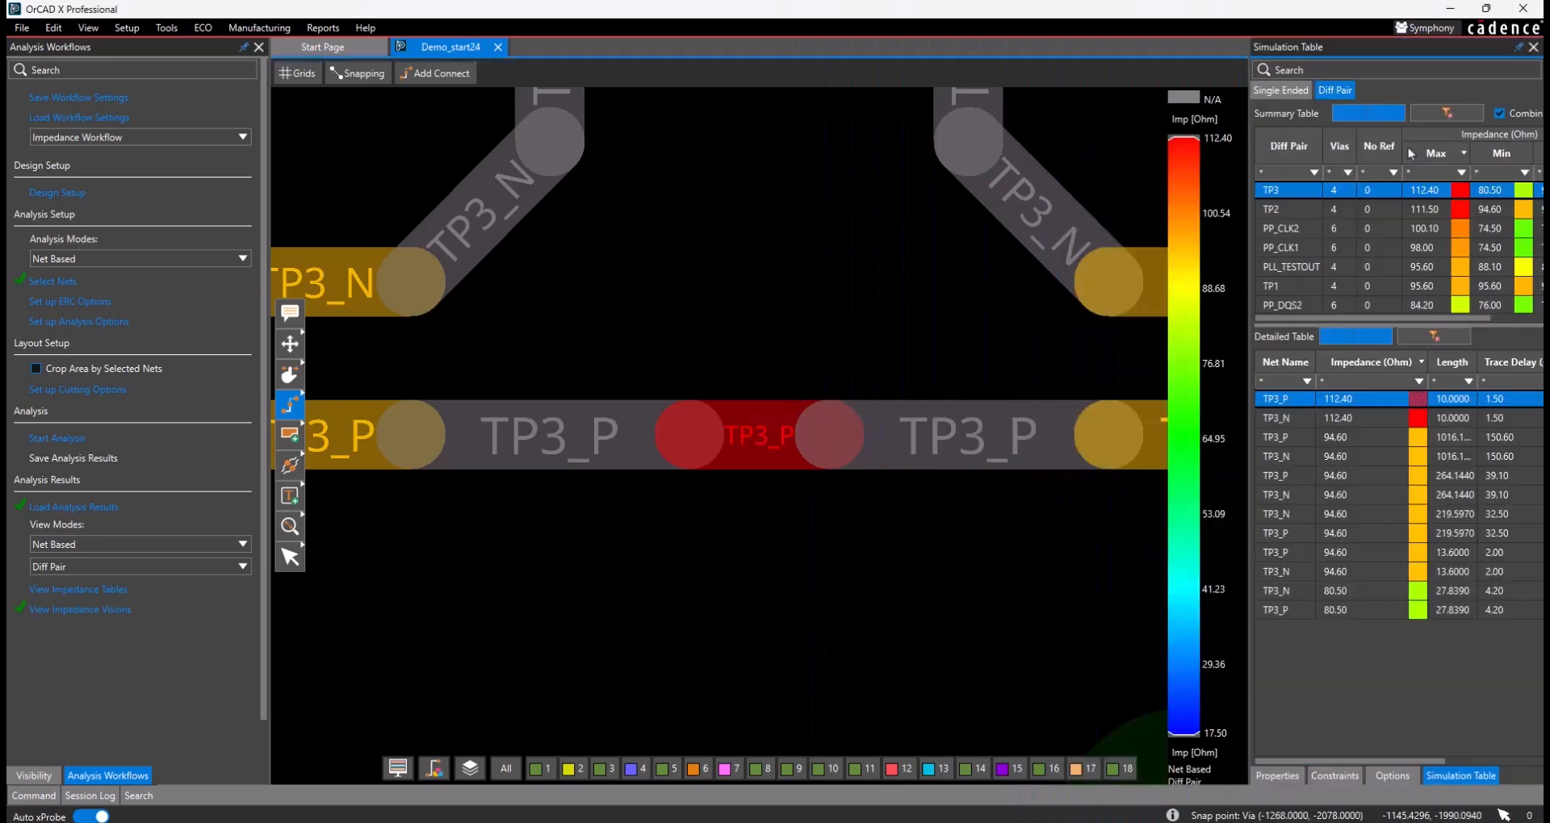
click(1292, 419)
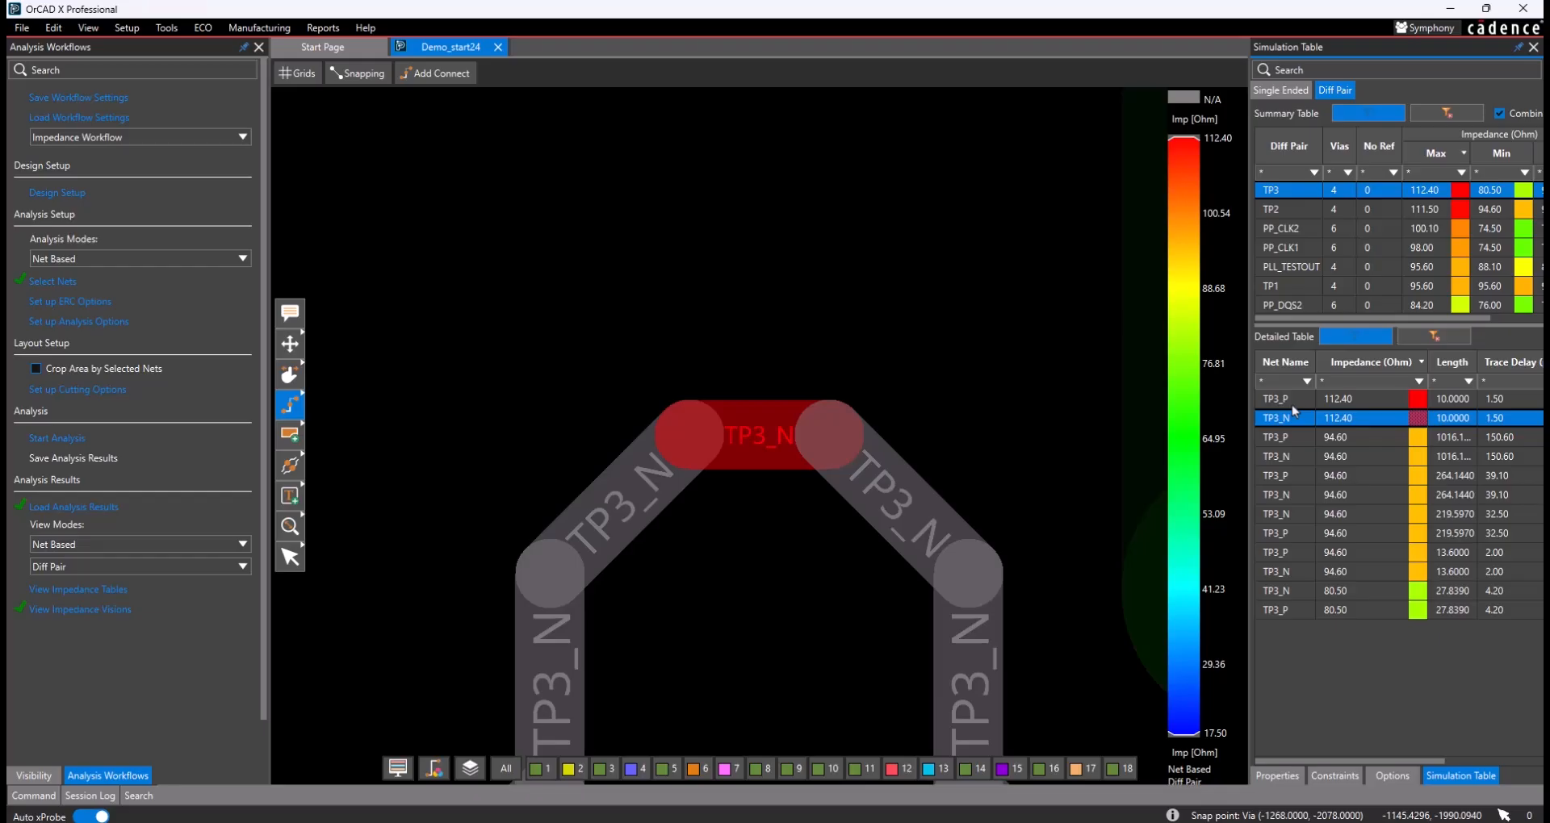
mouse_move(759, 427)
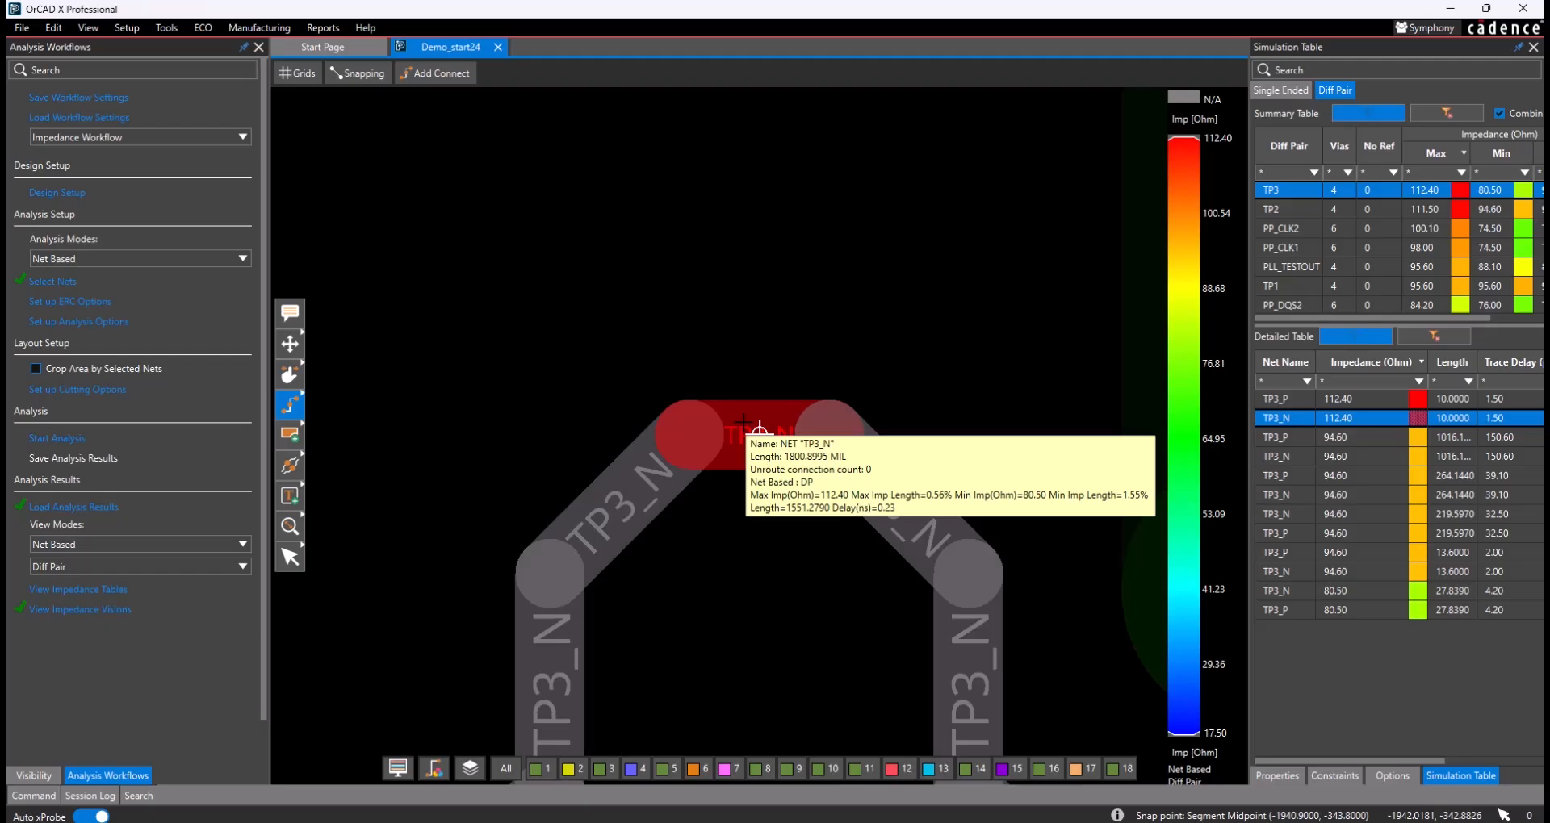
- Review the list of available analysis workflows, keeping Impedance Workflow selected
click(202, 143)
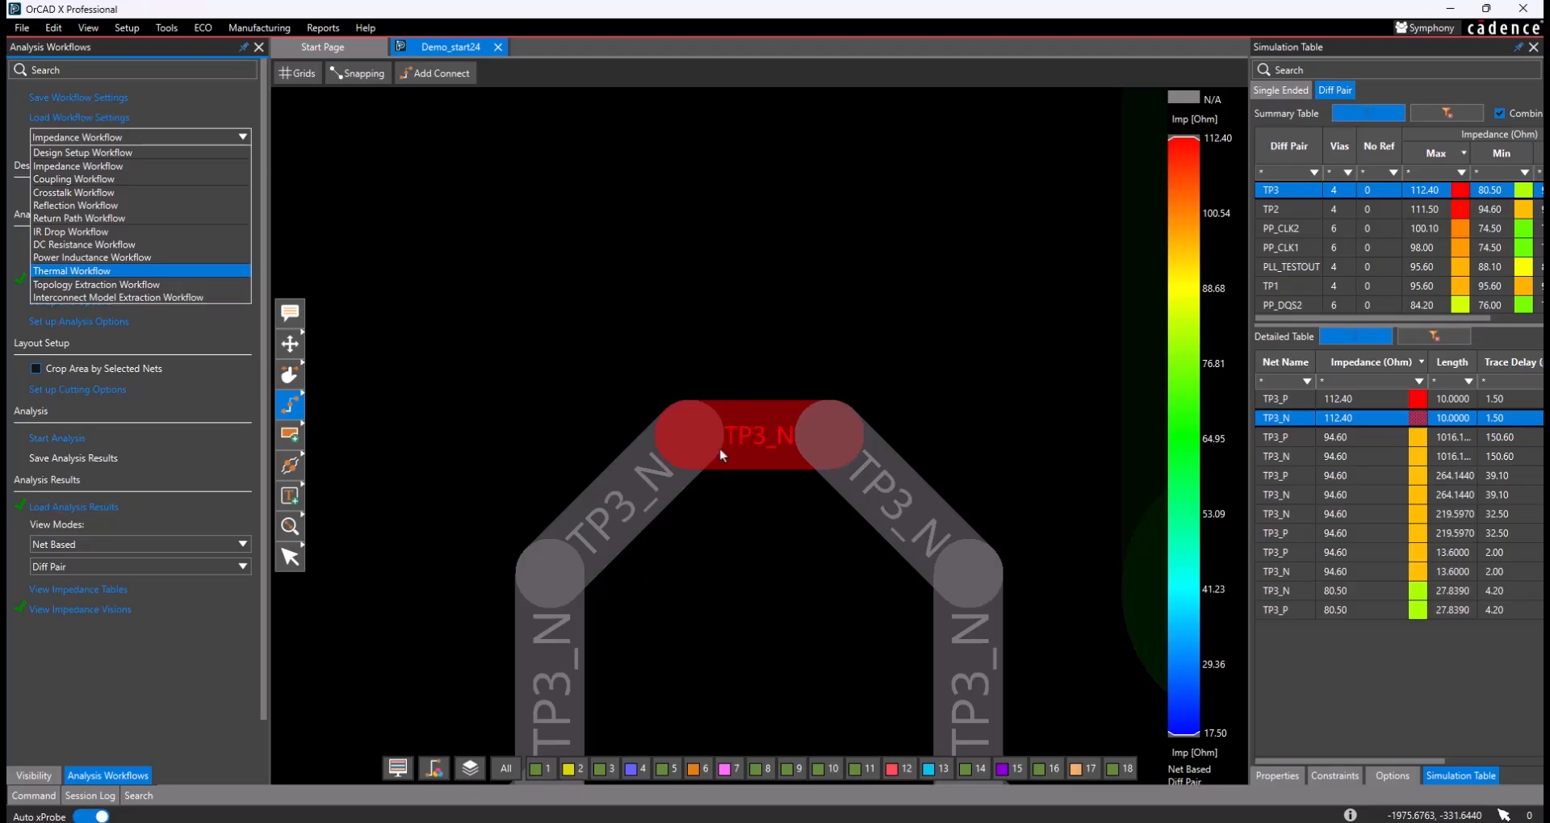
click(205, 655)
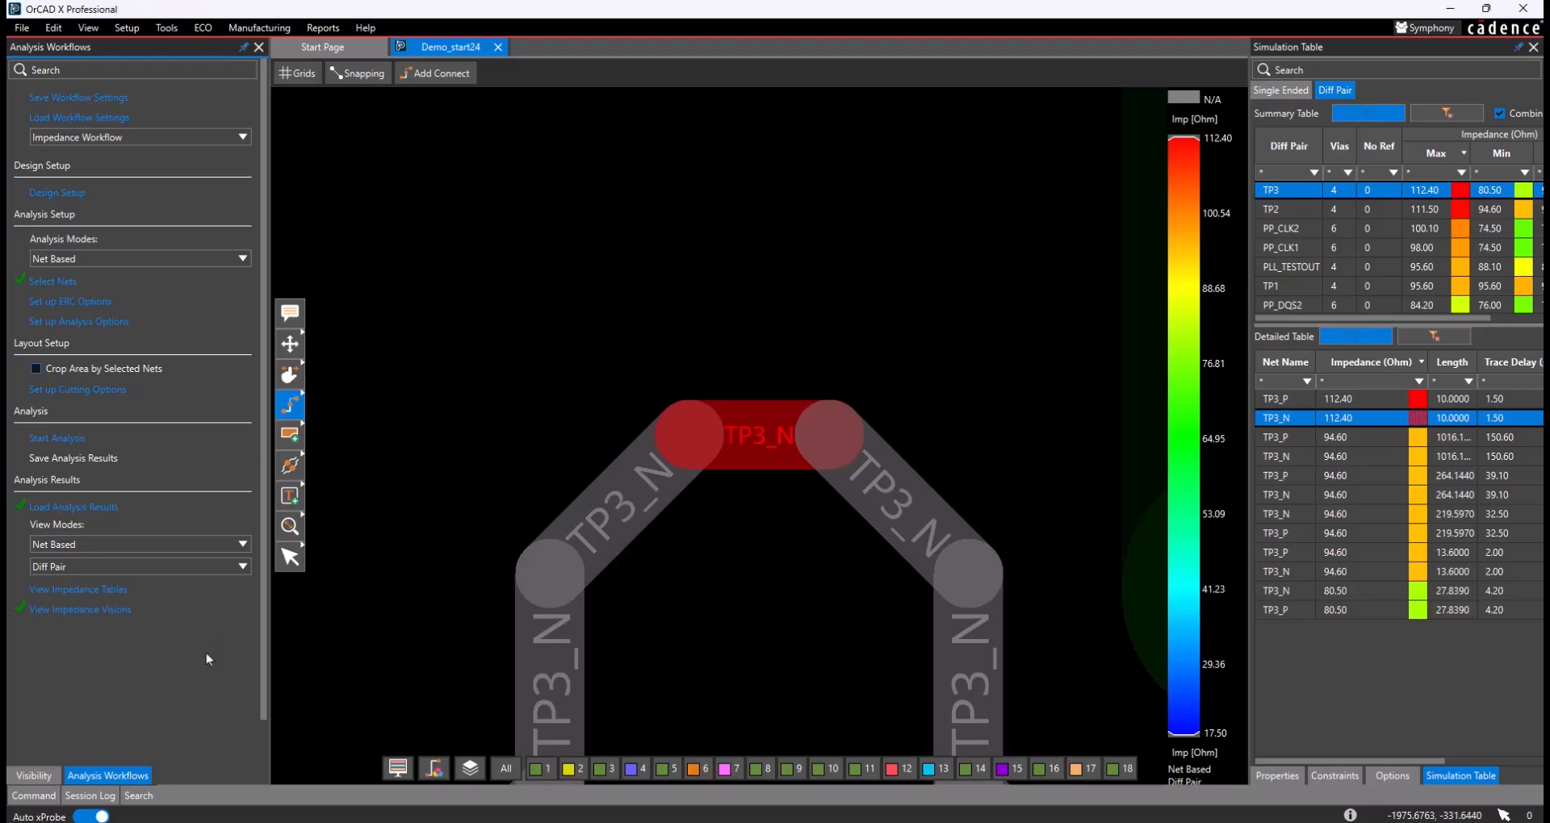